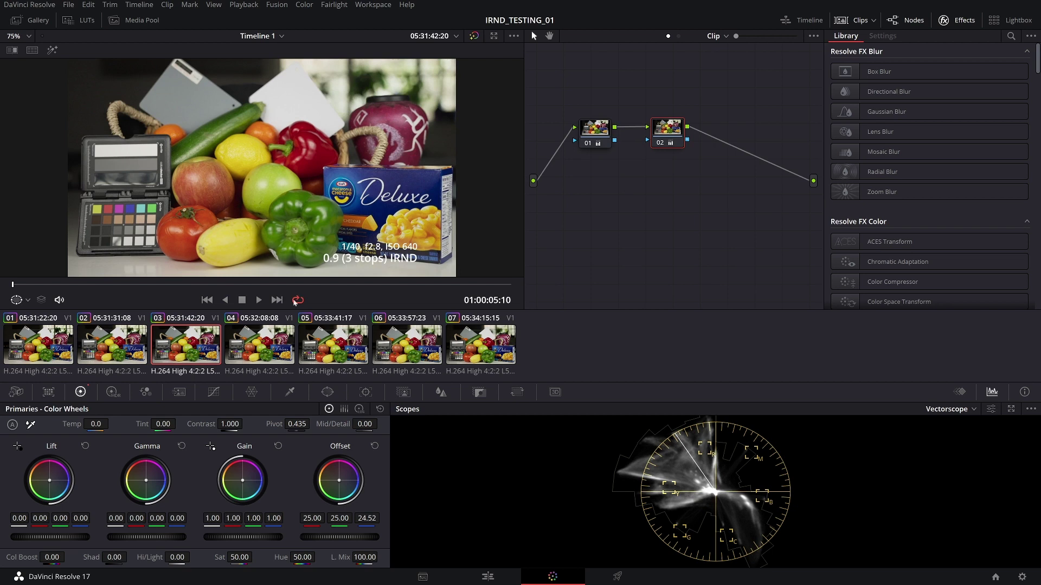
Step: Return to the No Filters clip and reposition its two nodes farther apart in the node graph
{"action": "left_click", "coordinate": [333, 344]}
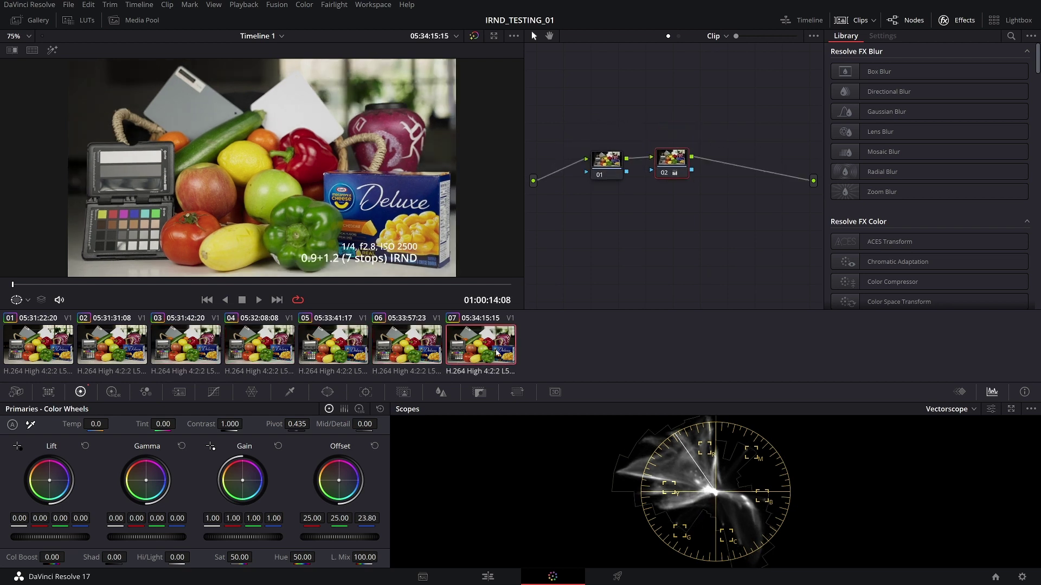
{"action": "key", "text": "Home"}
{"action": "mouse_move", "coordinate": [662, 172]}
{"action": "left_mouse_down"}
{"action": "mouse_move", "coordinate": [679, 158]}
{"action": "mouse_move", "coordinate": [665, 169]}
{"action": "left_mouse_up"}
{"action": "left_click_drag", "start_coordinate": [599, 169], "coordinate": [578, 170]}
{"action": "left_click_drag", "start_coordinate": [672, 171], "coordinate": [665, 173]}
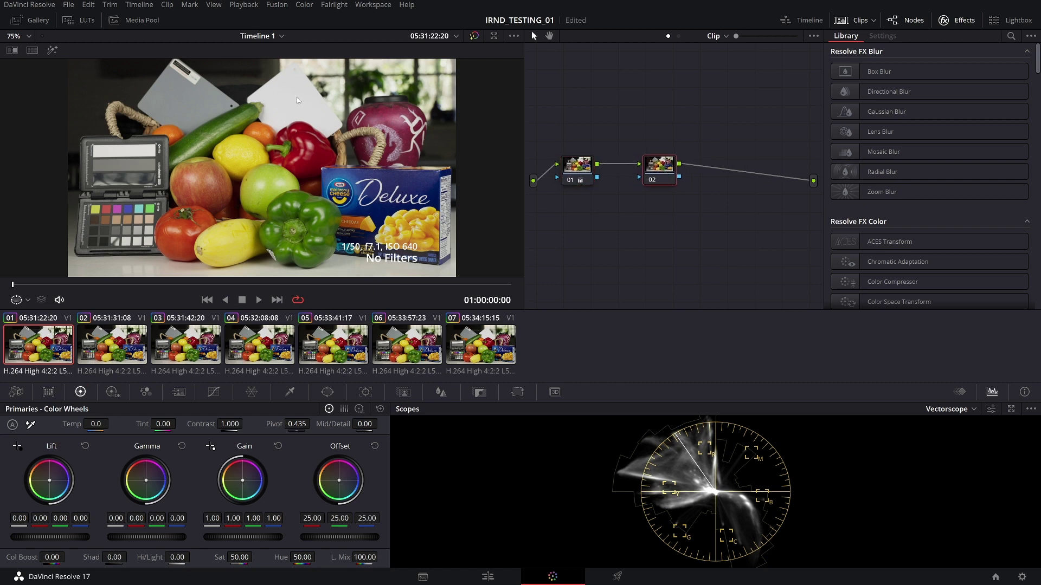
{"action": "left_click_drag", "start_coordinate": [571, 180], "coordinate": [582, 181]}
{"action": "left_click_drag", "start_coordinate": [659, 172], "coordinate": [670, 172]}
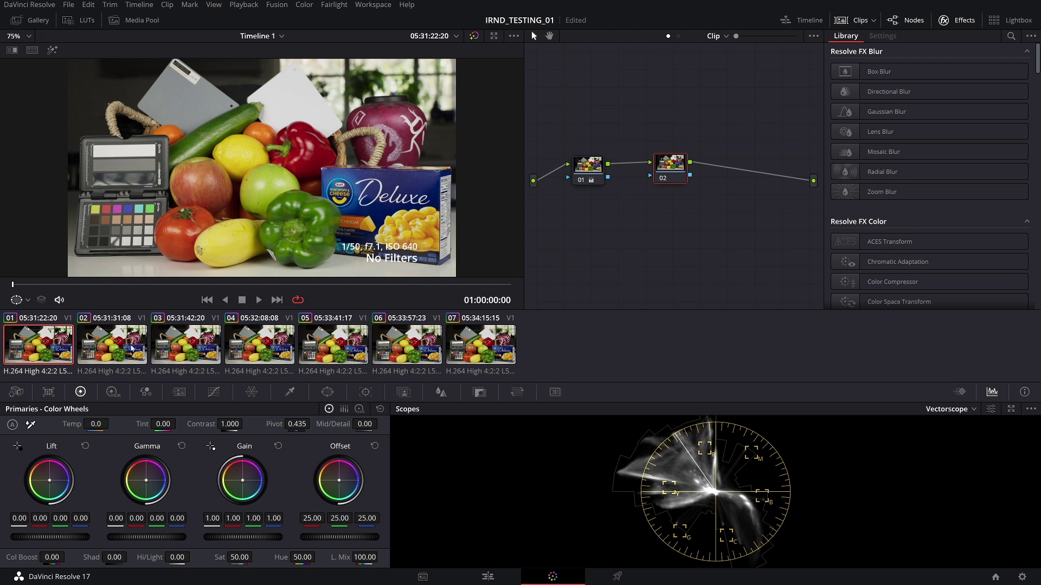
Step: Compare the No Filters clip with the 2-, 3- and 4-stop IRND clips in the viewer and vectorscope
{"action": "left_click", "coordinate": [174, 349]}
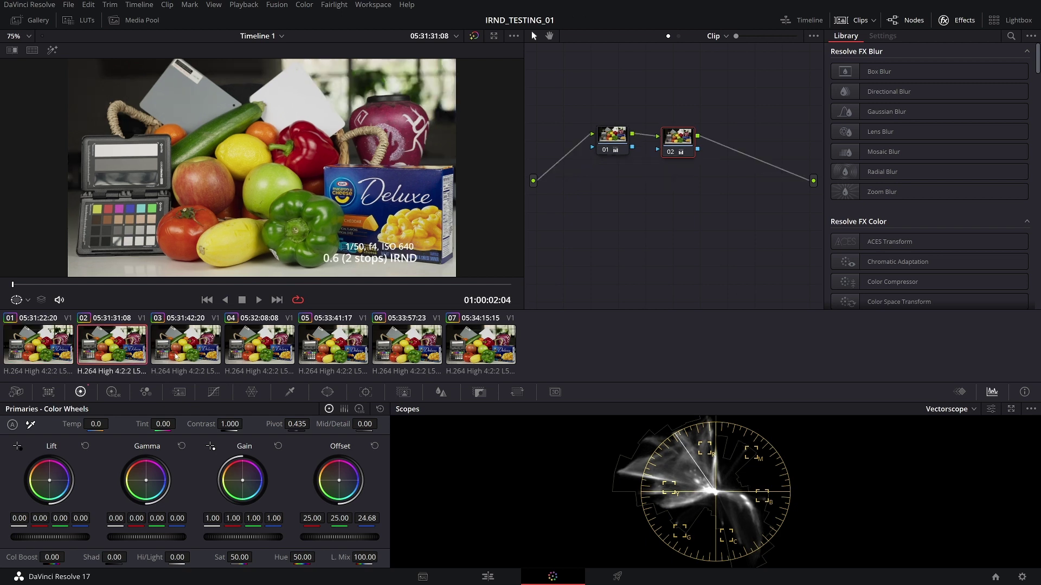
{"action": "left_click", "coordinate": [112, 349]}
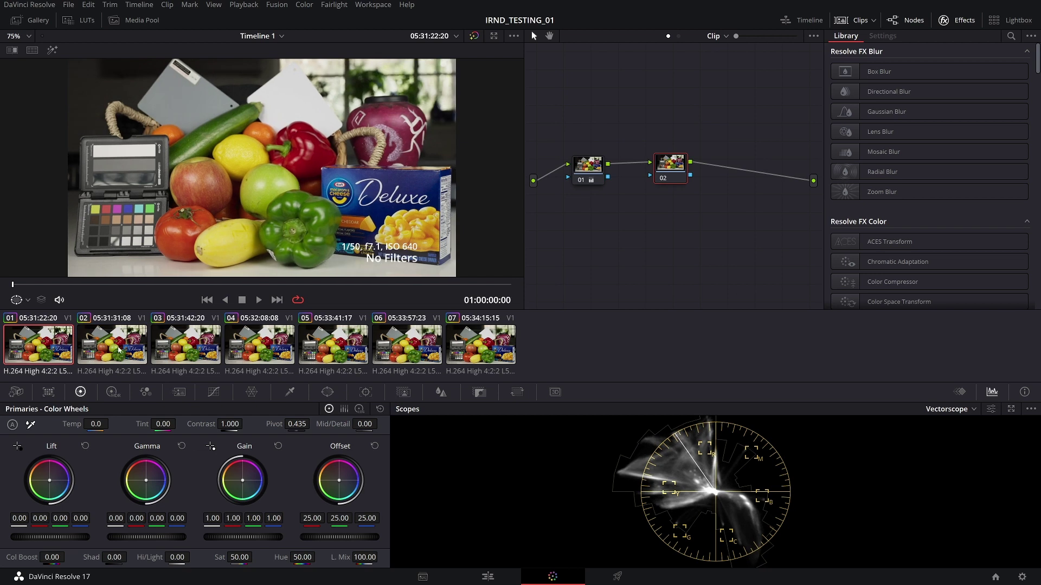
{"action": "left_click", "coordinate": [188, 350]}
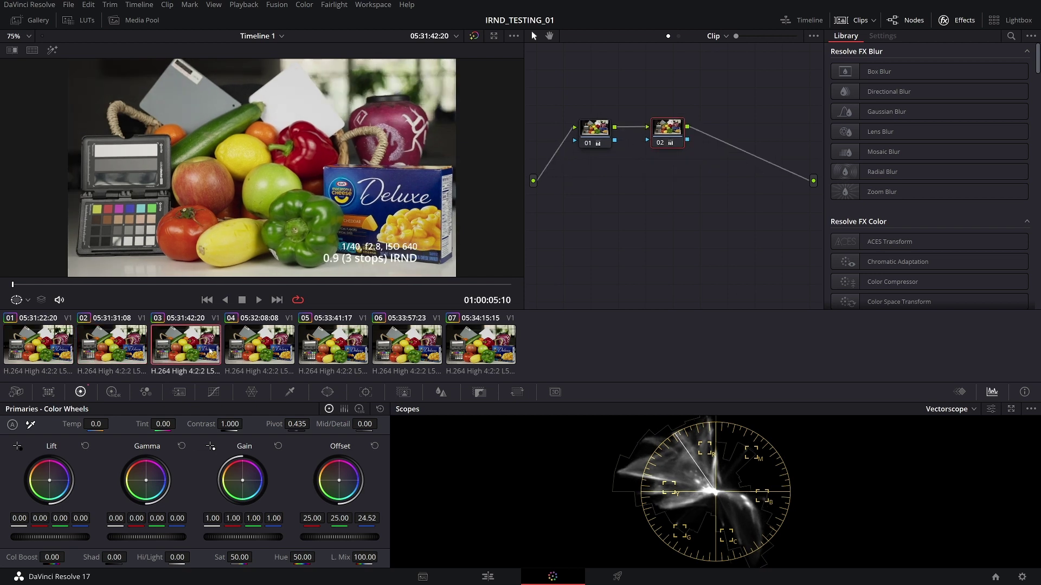
{"action": "left_click", "coordinate": [247, 352]}
{"action": "left_click", "coordinate": [193, 347]}
{"action": "left_click", "coordinate": [106, 348]}
{"action": "left_click", "coordinate": [50, 338]}
Step: Step forward from the 2-stop clip to the 7-stop IRND clip, comparing color and vectorscope traces
{"action": "left_click", "coordinate": [116, 343]}
{"action": "left_click", "coordinate": [197, 341]}
{"action": "left_click", "coordinate": [252, 349]}
{"action": "left_click", "coordinate": [360, 339]}
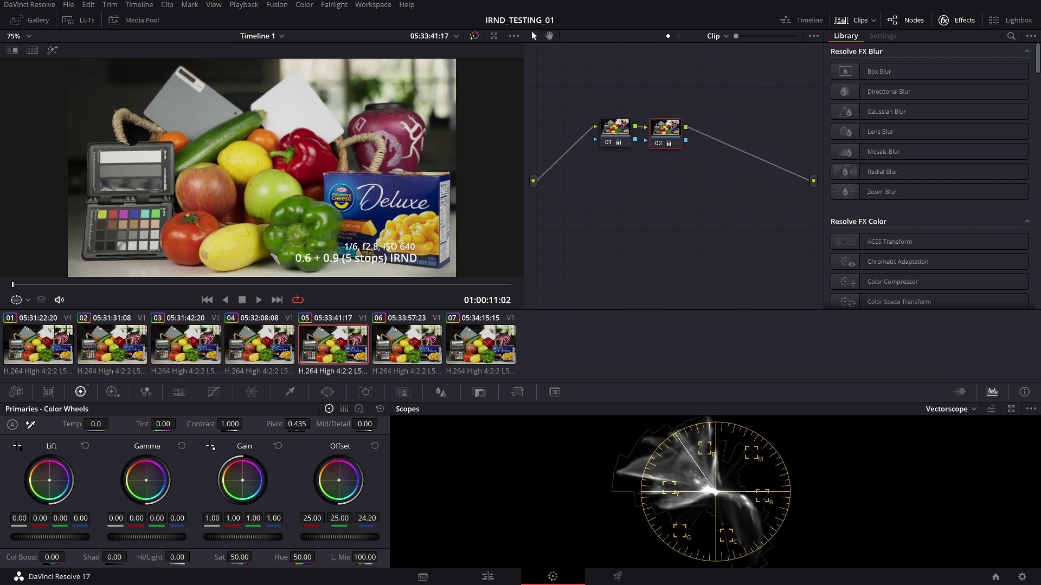
{"action": "left_click", "coordinate": [396, 344]}
{"action": "left_click", "coordinate": [480, 344]}
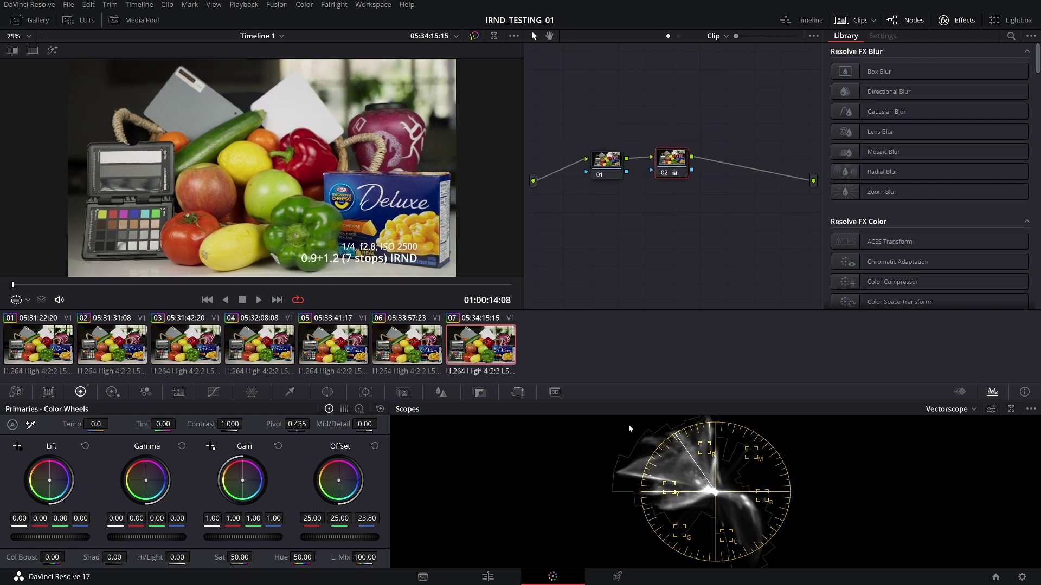
Step: Step back from the 6-stop IRND clip to the No Filters clip, checking for color shifts
{"action": "left_click", "coordinate": [408, 343]}
{"action": "left_click", "coordinate": [333, 350]}
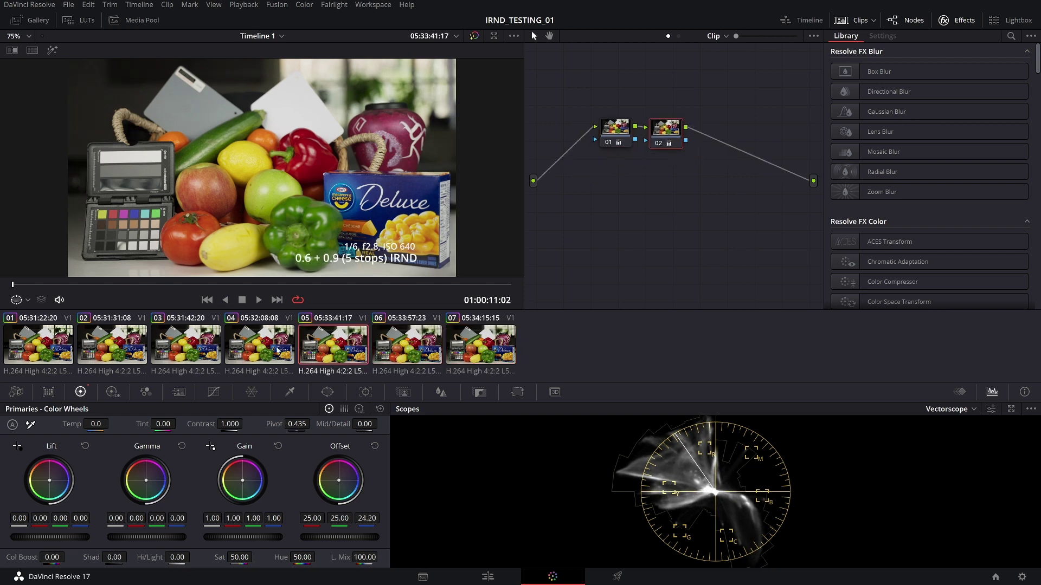
{"action": "left_click", "coordinate": [278, 351]}
{"action": "left_click", "coordinate": [166, 358]}
{"action": "left_click", "coordinate": [124, 348]}
{"action": "left_click", "coordinate": [54, 348]}
Step: Examine the vectorscope clip by clip from the 2-stop to the 7-stop IRND shot
{"action": "left_click", "coordinate": [117, 348]}
{"action": "left_click", "coordinate": [199, 349]}
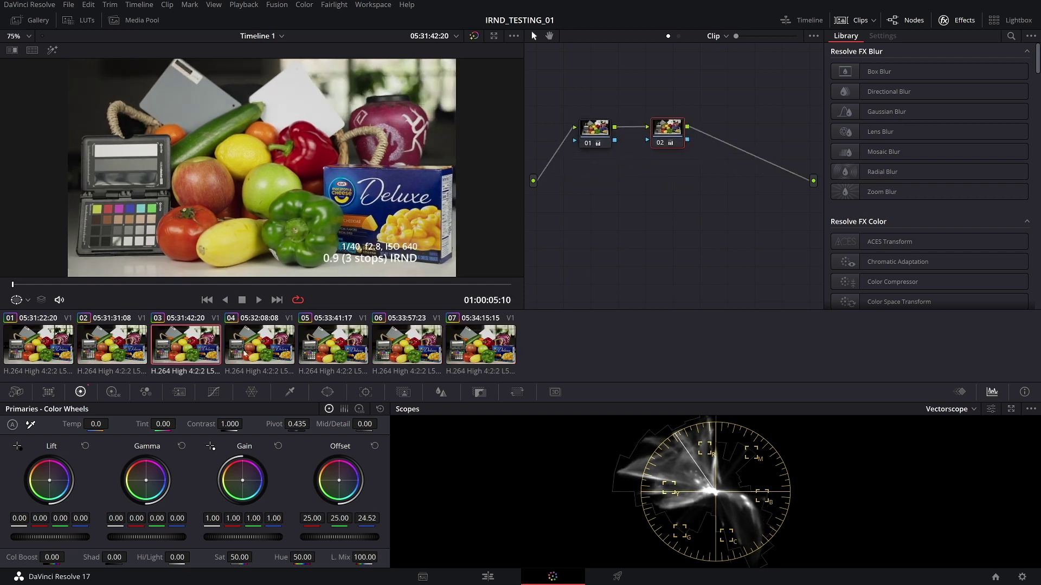
{"action": "left_click", "coordinate": [271, 347]}
{"action": "left_click", "coordinate": [332, 347]}
{"action": "left_click", "coordinate": [406, 347]}
{"action": "left_click", "coordinate": [481, 342]}
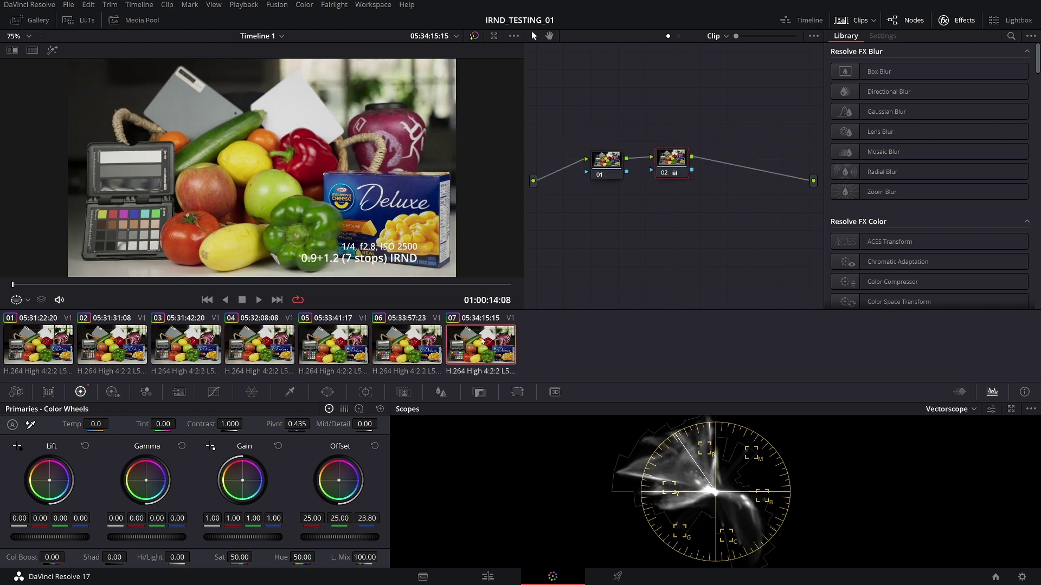
Step: Go back to the 5-stop IRND clip and check the vectorscope's display settings
{"action": "left_click", "coordinate": [414, 341]}
{"action": "left_click", "coordinate": [332, 346]}
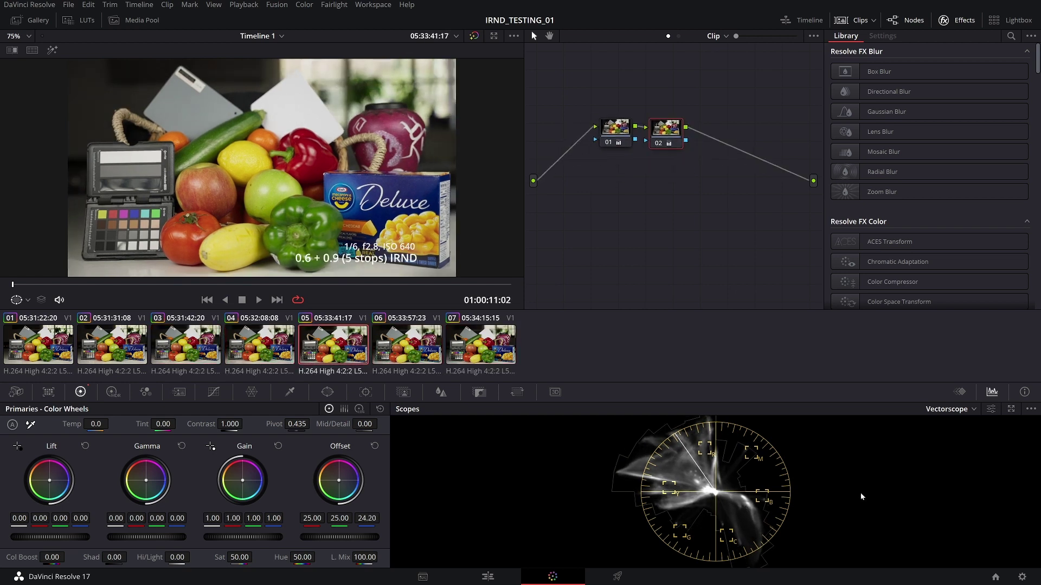
{"action": "left_click", "coordinate": [990, 409]}
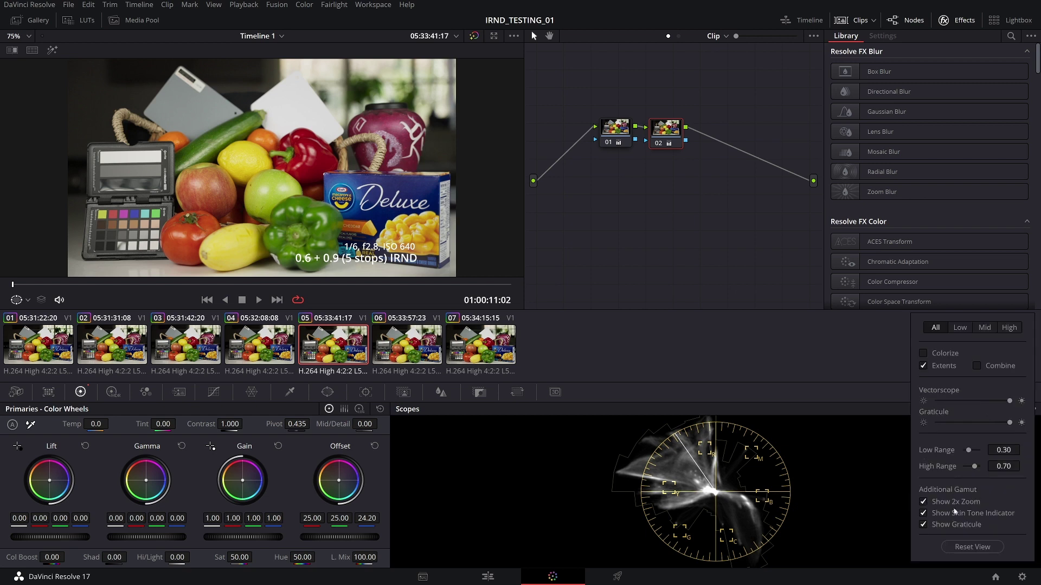
{"action": "left_click", "coordinate": [609, 353]}
Step: Compare the 4-stop IRND clip with the less filtered clips, then review the clips up to 7 stops
{"action": "left_click", "coordinate": [253, 353]}
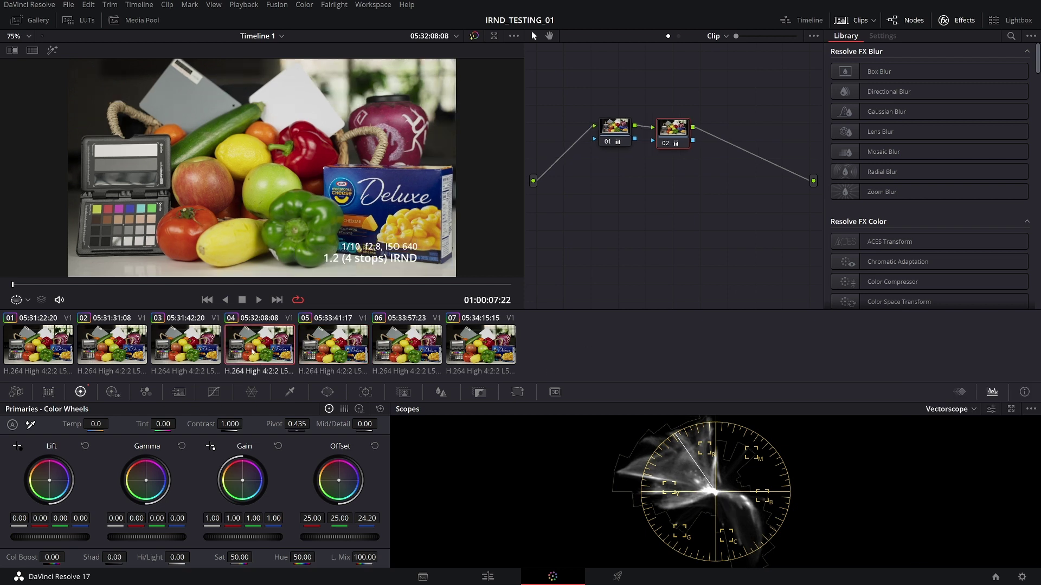
{"action": "left_click", "coordinate": [151, 350]}
{"action": "left_click", "coordinate": [108, 350]}
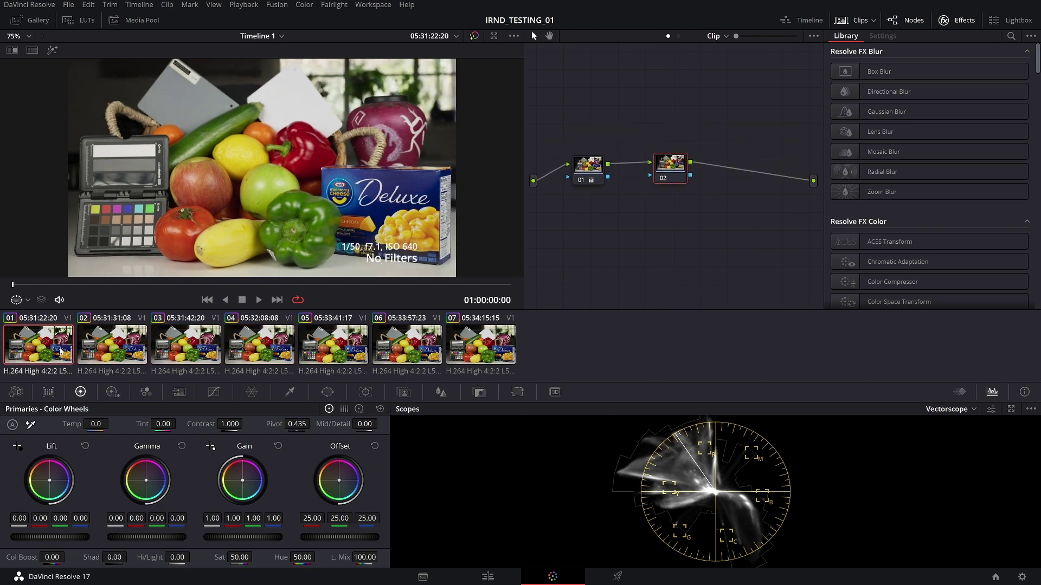
{"action": "left_click", "coordinate": [201, 347]}
{"action": "left_click", "coordinate": [282, 347]}
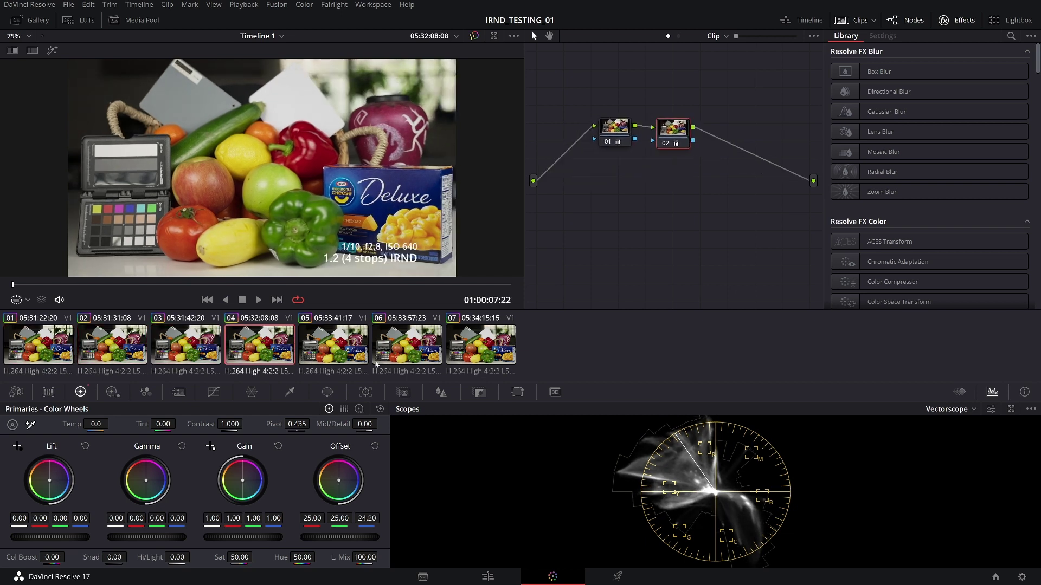
{"action": "left_click", "coordinate": [362, 345]}
{"action": "left_click", "coordinate": [412, 349]}
{"action": "left_click", "coordinate": [475, 349]}
Step: Review the clips in reverse from the 6-stop IRND shot to the No Filters shot
{"action": "left_click", "coordinate": [407, 347]}
{"action": "left_click", "coordinate": [332, 347]}
{"action": "left_click", "coordinate": [258, 347]}
{"action": "left_click", "coordinate": [187, 348]}
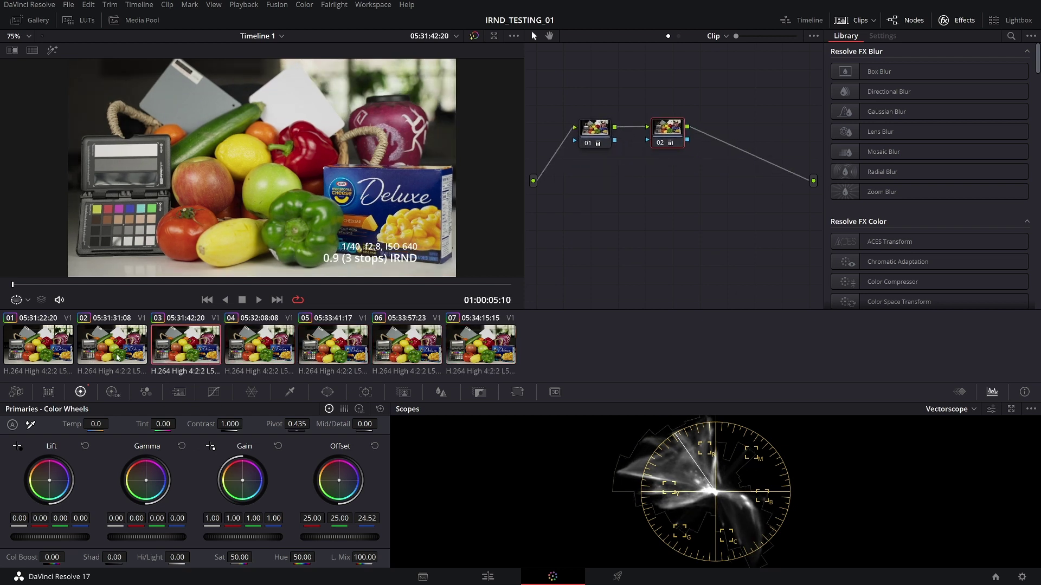
{"action": "left_click", "coordinate": [114, 350]}
{"action": "left_click", "coordinate": [53, 359]}
Step: Compare the 5-stop IRND clip with the 4-, 3- and 2-stop clips
{"action": "left_click", "coordinate": [330, 355]}
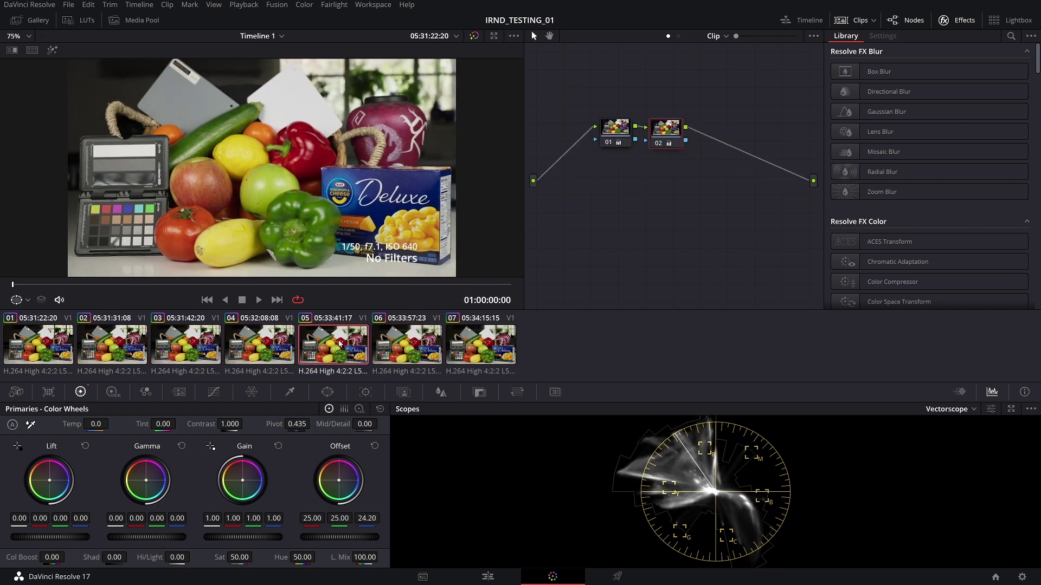
{"action": "left_click", "coordinate": [260, 347]}
{"action": "left_click", "coordinate": [201, 348]}
{"action": "left_click", "coordinate": [121, 347]}
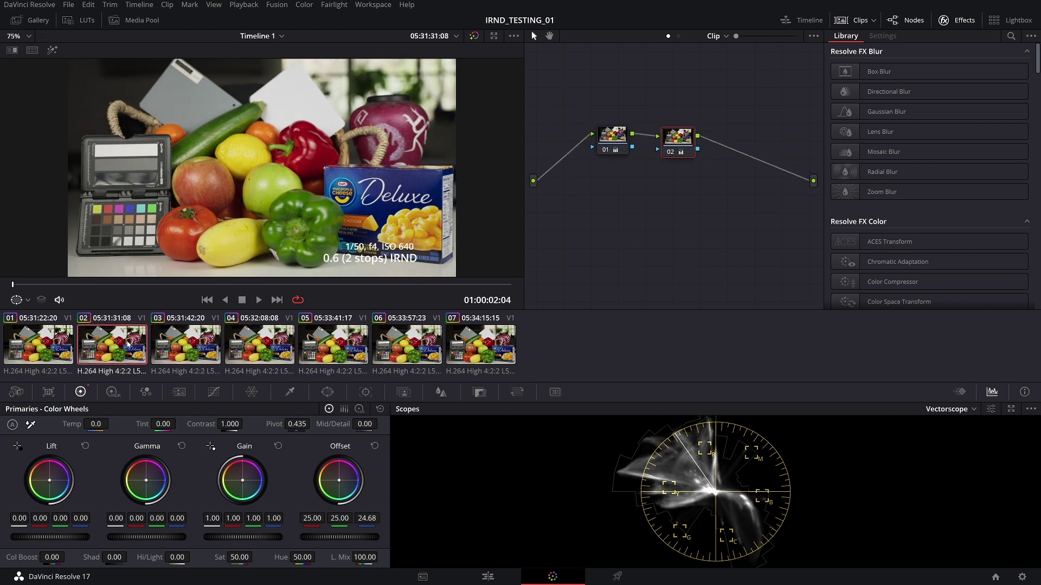
Step: Align node 02 level with node 01 in the No Filters clip's node graph
{"action": "left_click", "coordinate": [58, 345]}
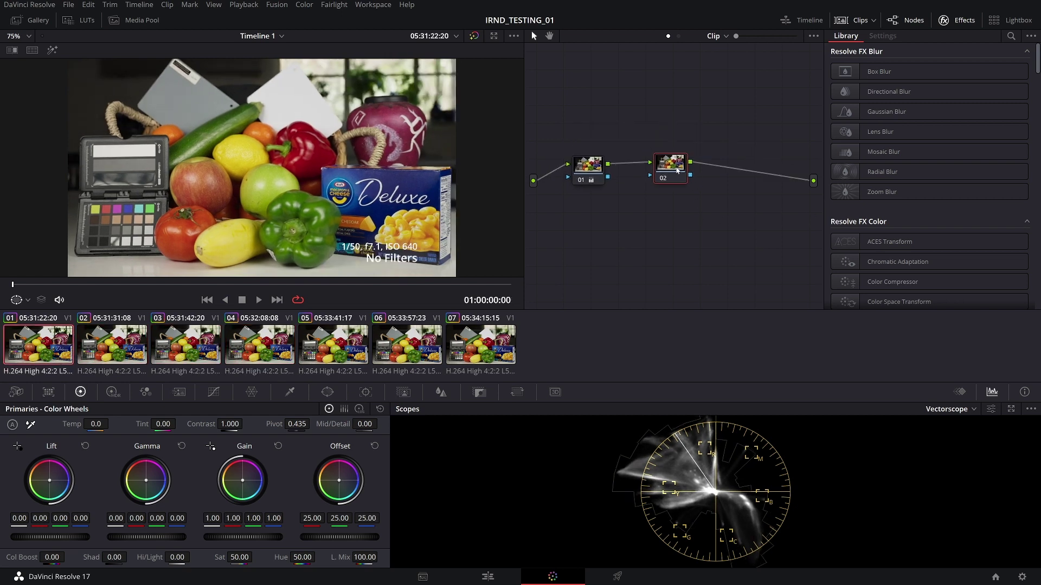
{"action": "left_click_drag", "start_coordinate": [676, 169], "coordinate": [679, 172]}
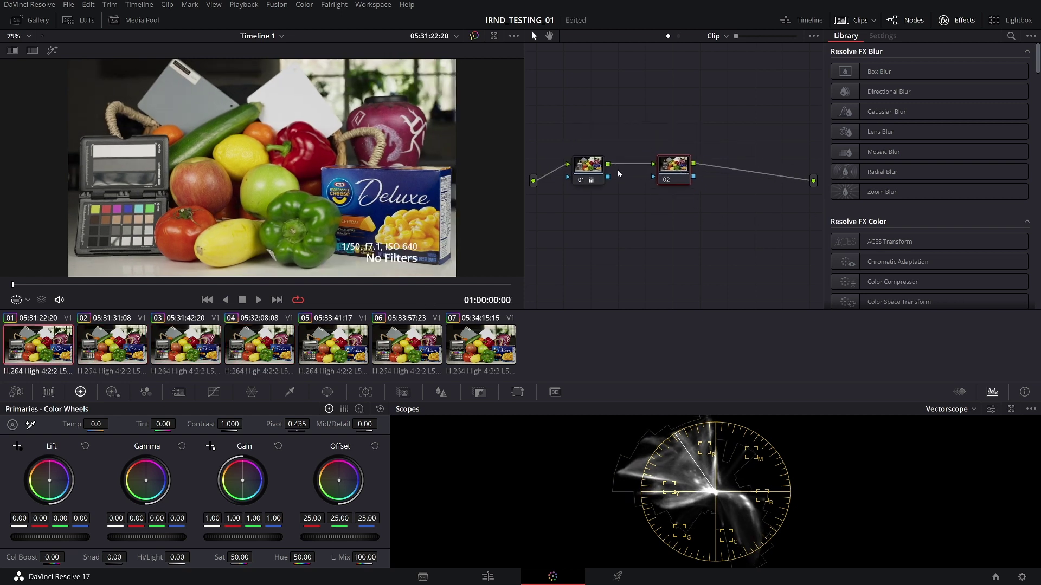
Step: Compare the single-filter IRND clips of 2, 3 and 4 stops with the No Filters clip
{"action": "left_click", "coordinate": [187, 346]}
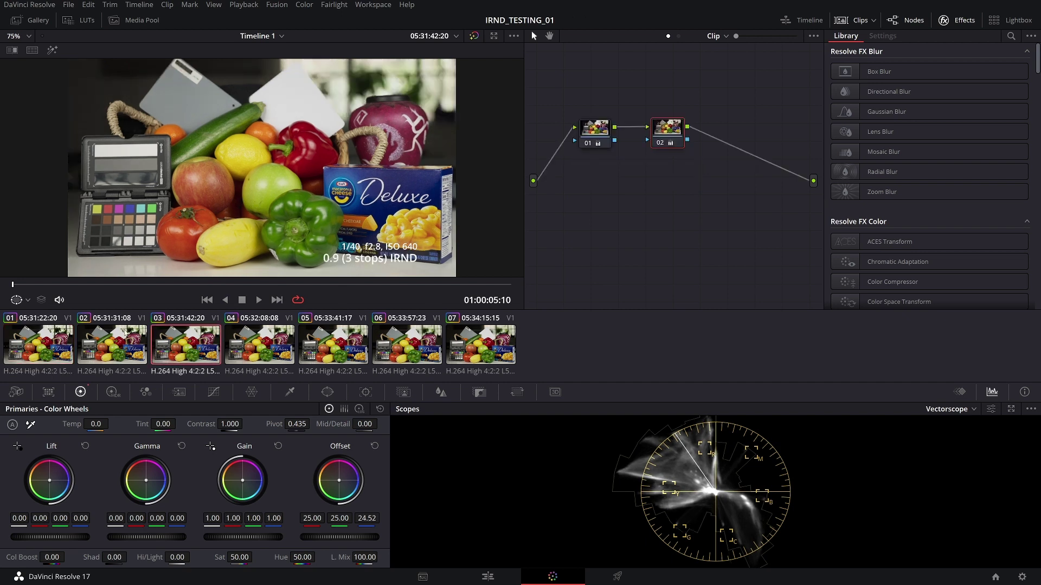
{"action": "left_click", "coordinate": [141, 341]}
{"action": "left_click", "coordinate": [189, 342]}
{"action": "left_click", "coordinate": [28, 346]}
{"action": "left_click", "coordinate": [109, 344]}
{"action": "left_click", "coordinate": [179, 342]}
{"action": "left_click", "coordinate": [250, 340]}
{"action": "left_click", "coordinate": [209, 341]}
Step: Compare the stacked-filter IRND clips of 5, 6 and 7 stops
{"action": "left_click", "coordinate": [332, 343]}
{"action": "left_click", "coordinate": [406, 343]}
{"action": "left_click", "coordinate": [477, 343]}
{"action": "left_click", "coordinate": [439, 343]}
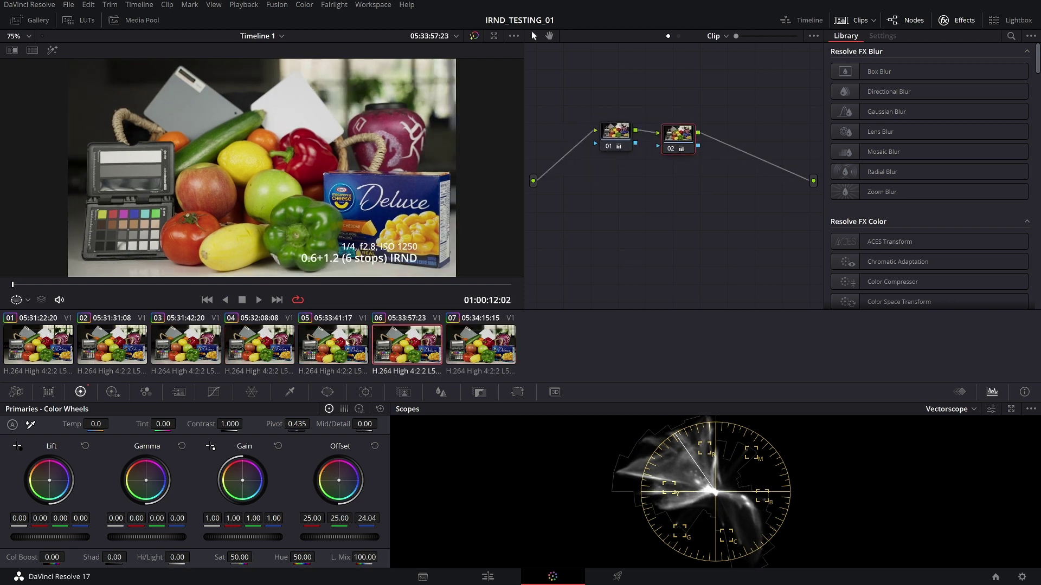
Step: On the 2-stop IRND clip, move node 02 farther from node 01 and disable it
{"action": "left_click", "coordinate": [261, 342]}
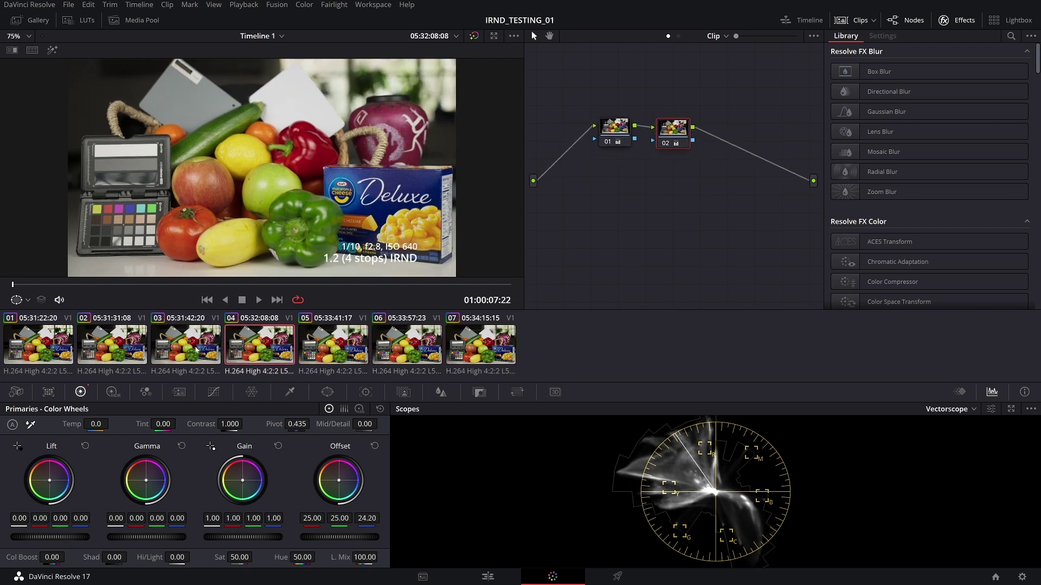
{"action": "left_click", "coordinate": [195, 349]}
{"action": "left_click", "coordinate": [136, 342]}
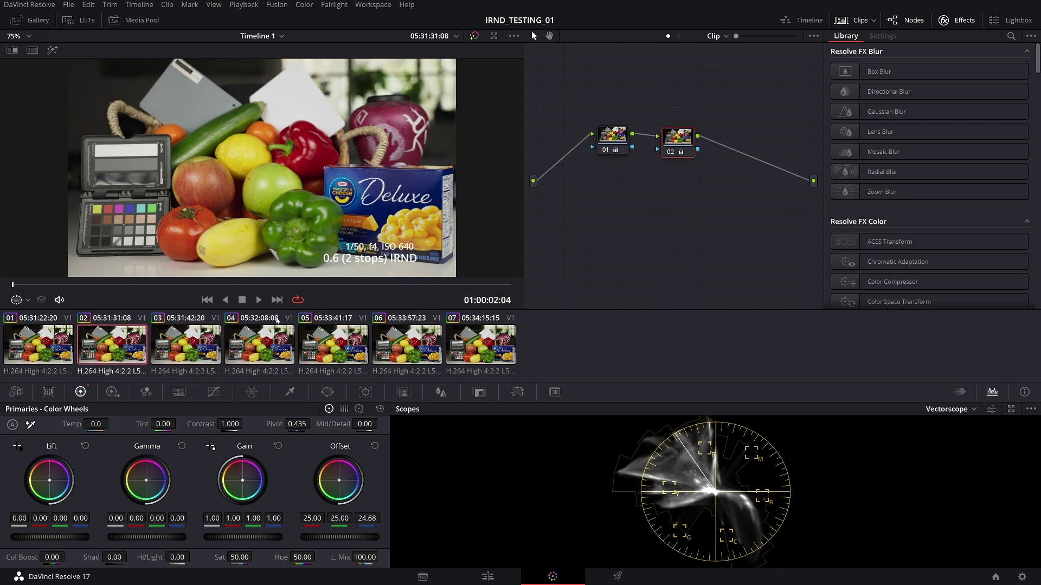
{"action": "left_click_drag", "start_coordinate": [689, 134], "coordinate": [709, 117]}
{"action": "key", "text": "ctrl+d"}
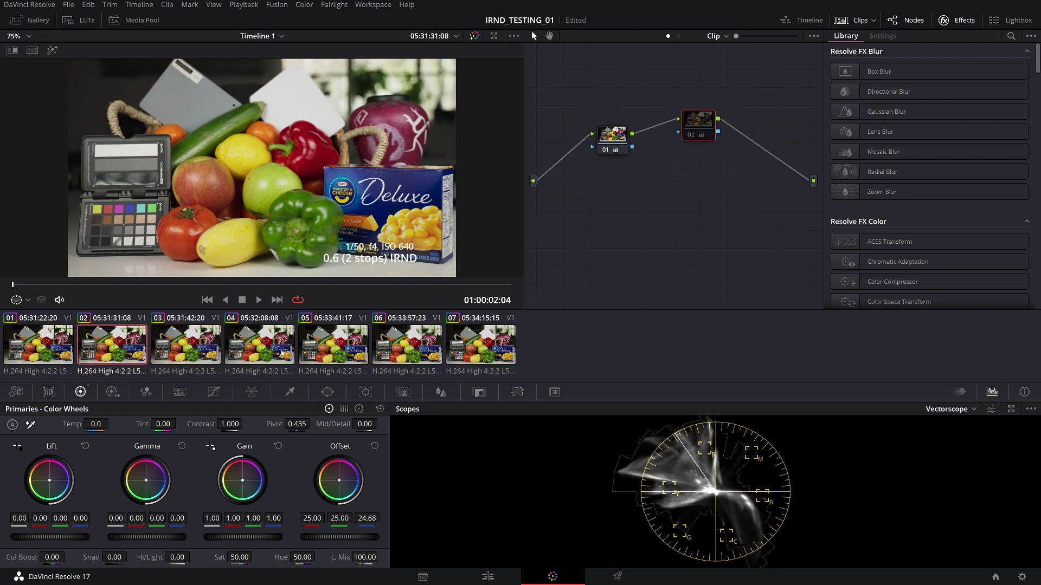
Step: Disable node 02 on each of the remaining IRND clips, from 3 stops through 7 stops
{"action": "left_click", "coordinate": [211, 342]}
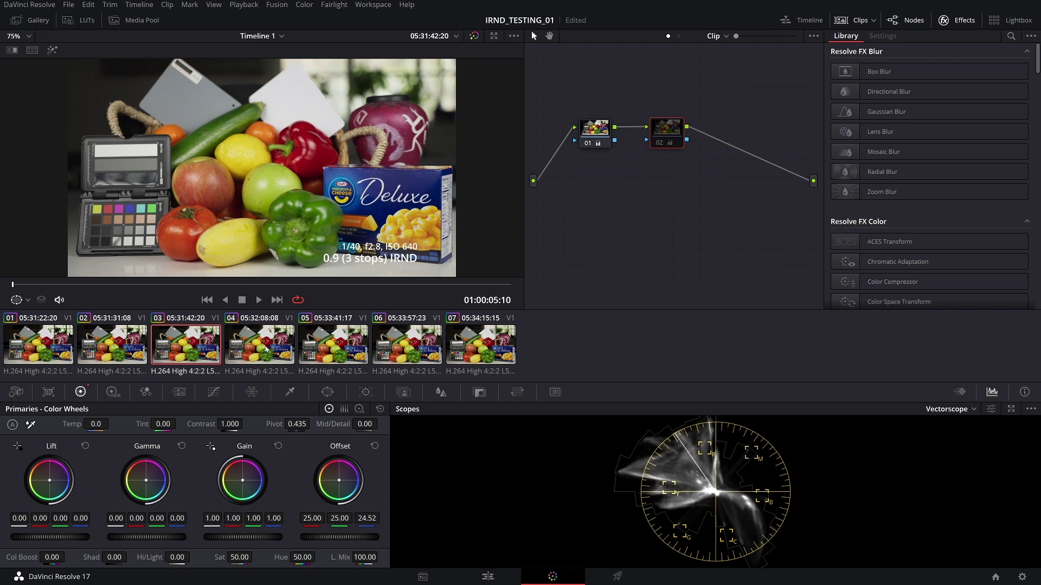
{"action": "key", "text": "Down"}
{"action": "key", "text": "Down"}
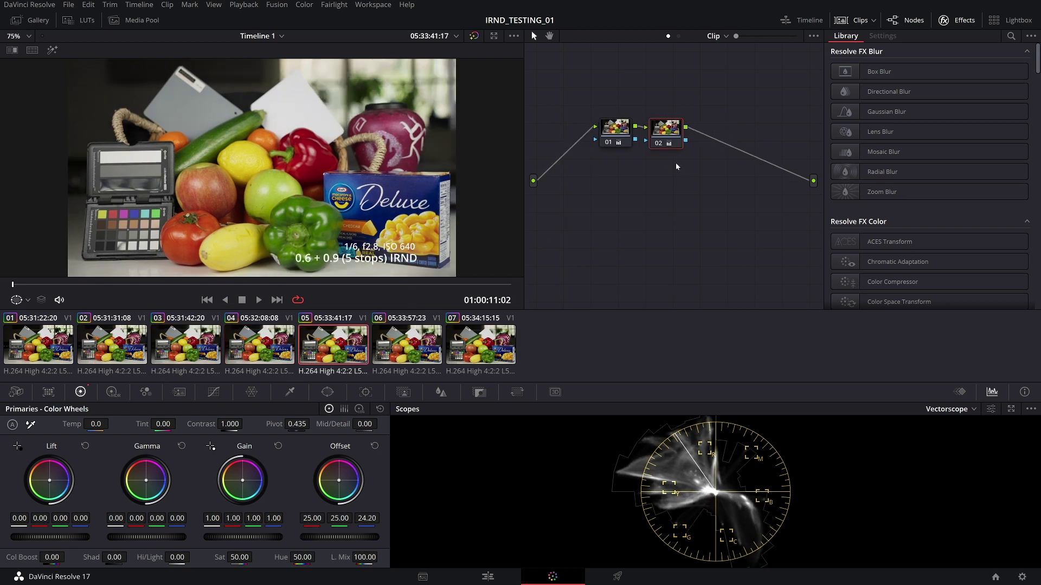
{"action": "key", "text": "Down"}
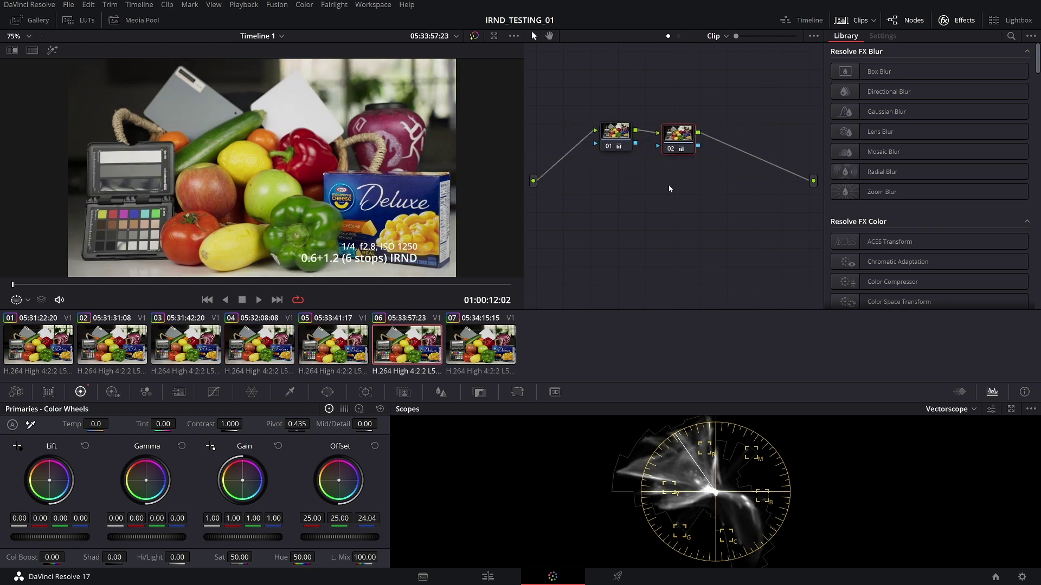
{"action": "key", "text": "Down"}
{"action": "left_click", "coordinate": [667, 169]}
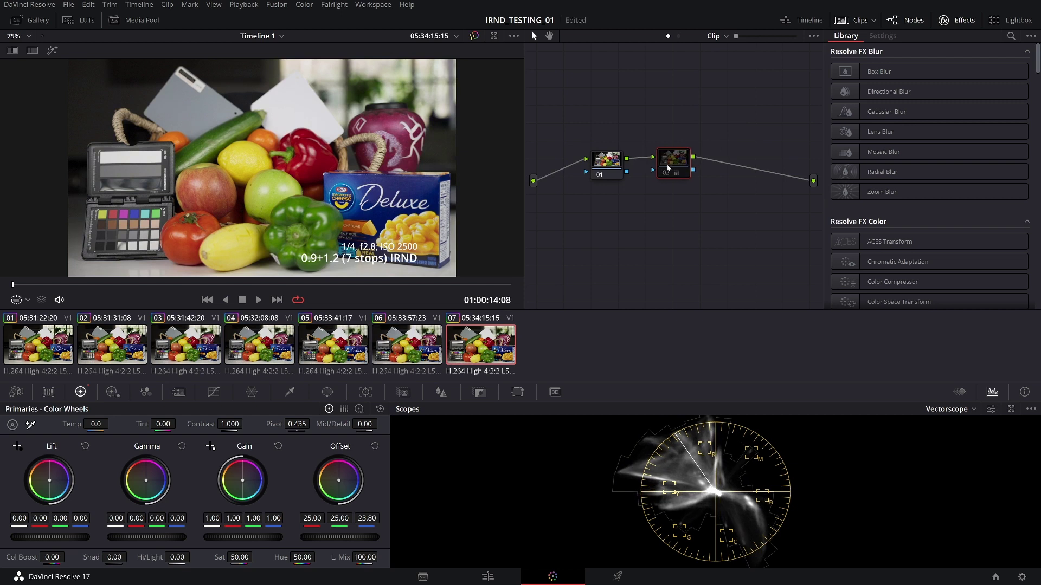
Step: Step back from the 6-stop clip to the No Filters clip, examining the color with node 02 disabled
{"action": "left_click", "coordinate": [431, 344]}
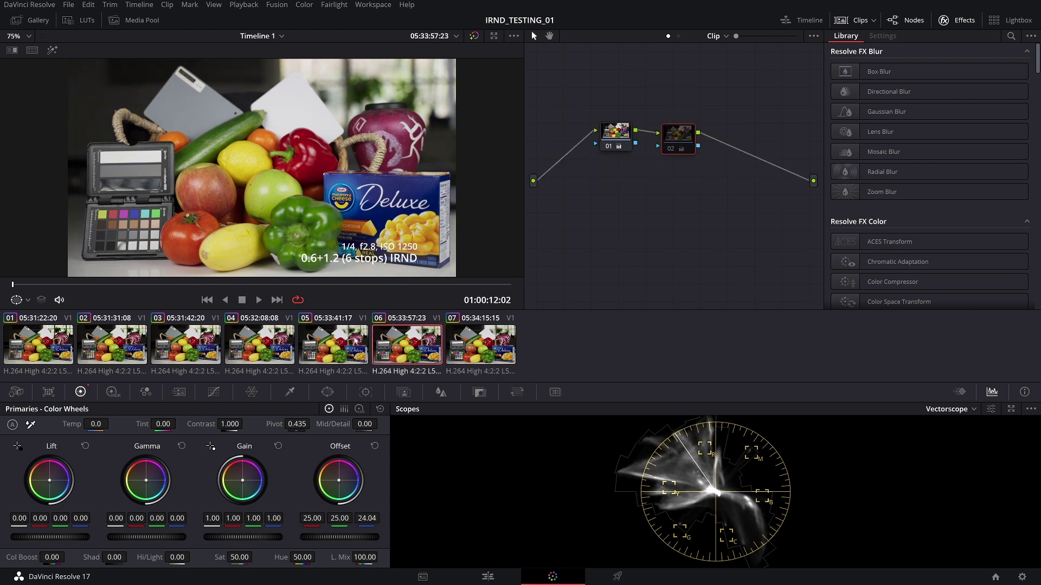
{"action": "left_click", "coordinate": [348, 351]}
{"action": "left_click", "coordinate": [261, 349]}
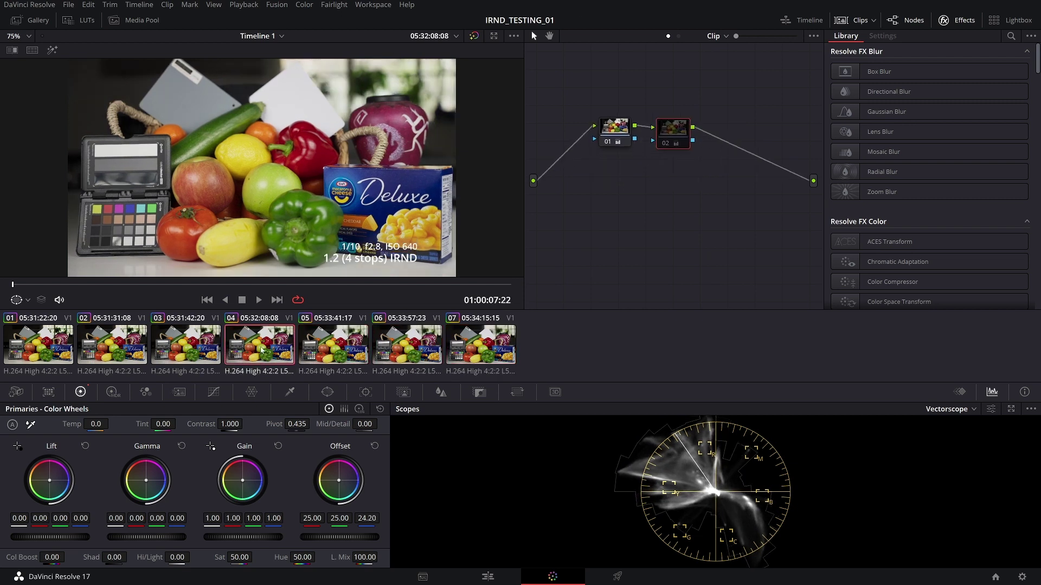
{"action": "left_click", "coordinate": [180, 358]}
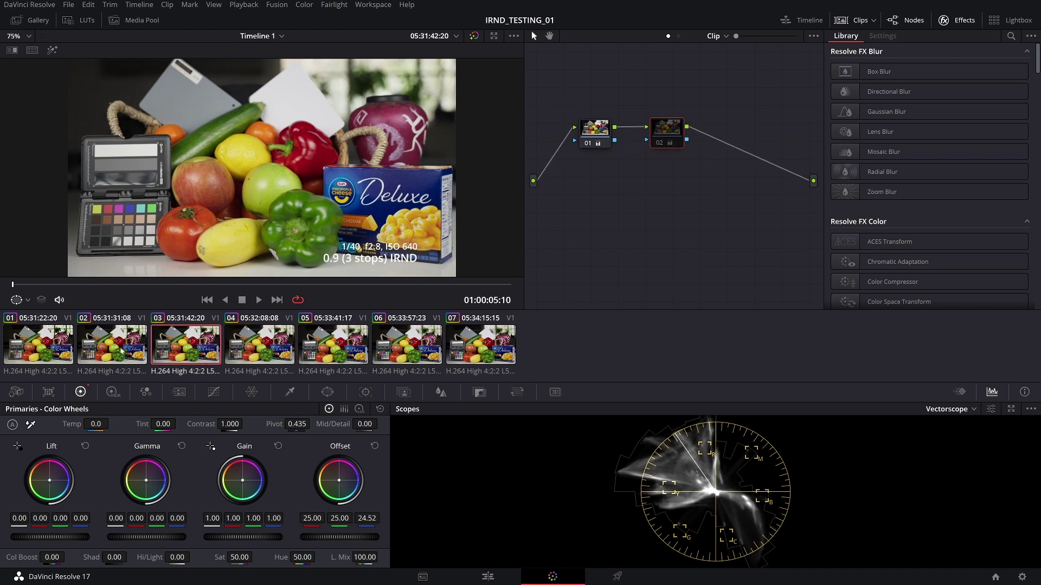
{"action": "left_click", "coordinate": [120, 352]}
{"action": "left_click", "coordinate": [54, 346]}
Step: Compare the uncorrected IRND clips in order from 2 to 7 stops, then return to the 6-stop clip
{"action": "left_click", "coordinate": [116, 343]}
{"action": "left_click", "coordinate": [198, 348]}
{"action": "left_click", "coordinate": [263, 349]}
{"action": "left_click", "coordinate": [360, 351]}
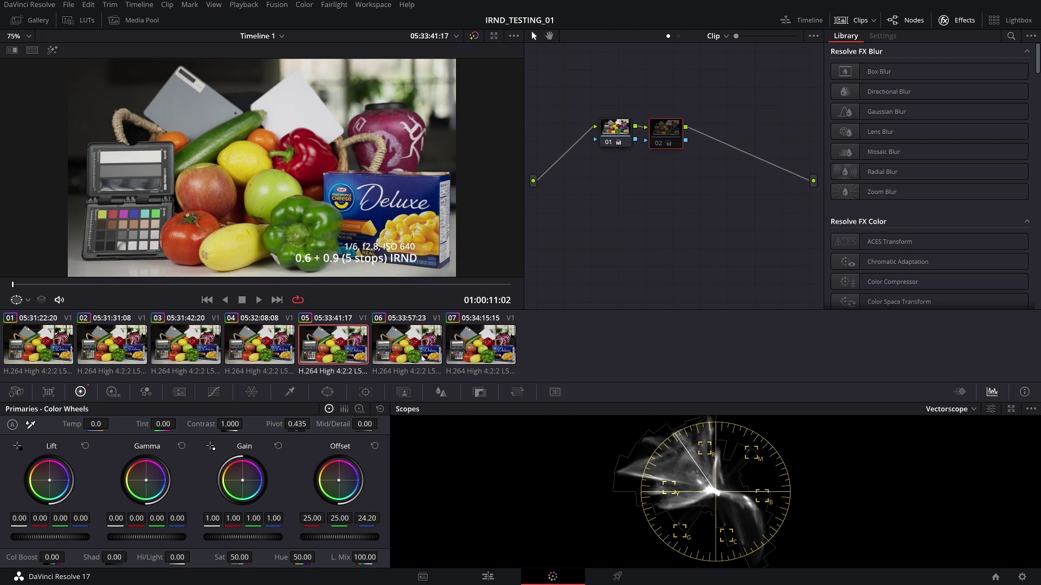
{"action": "left_click", "coordinate": [428, 356]}
{"action": "left_click", "coordinate": [471, 356]}
{"action": "left_click", "coordinate": [396, 340]}
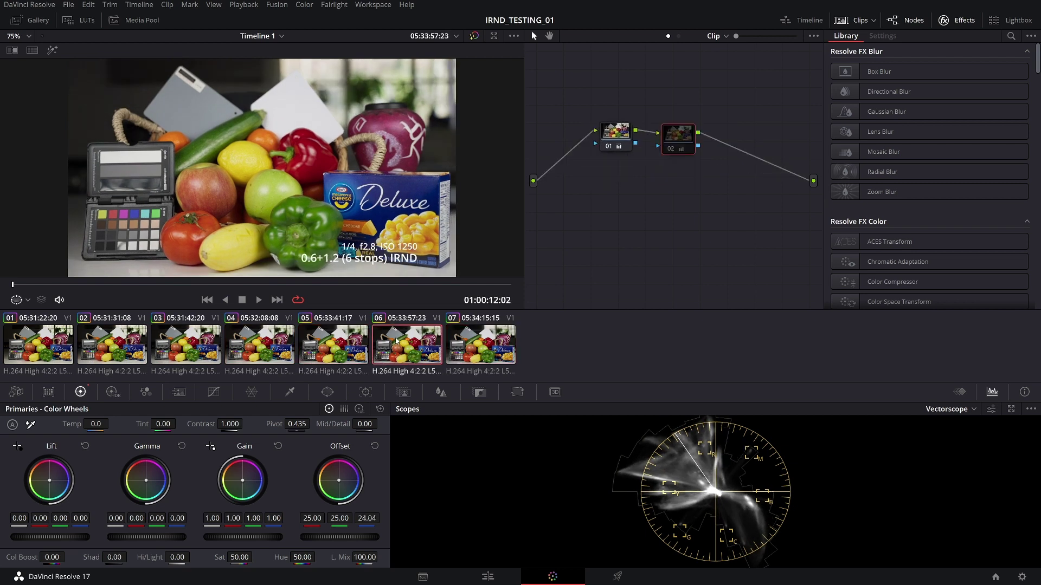
Step: Step through the uncorrected clips down from 5 stops to No Filters, then up to 7 stops, comparing their color
{"action": "left_click", "coordinate": [314, 341]}
{"action": "left_click", "coordinate": [255, 347]}
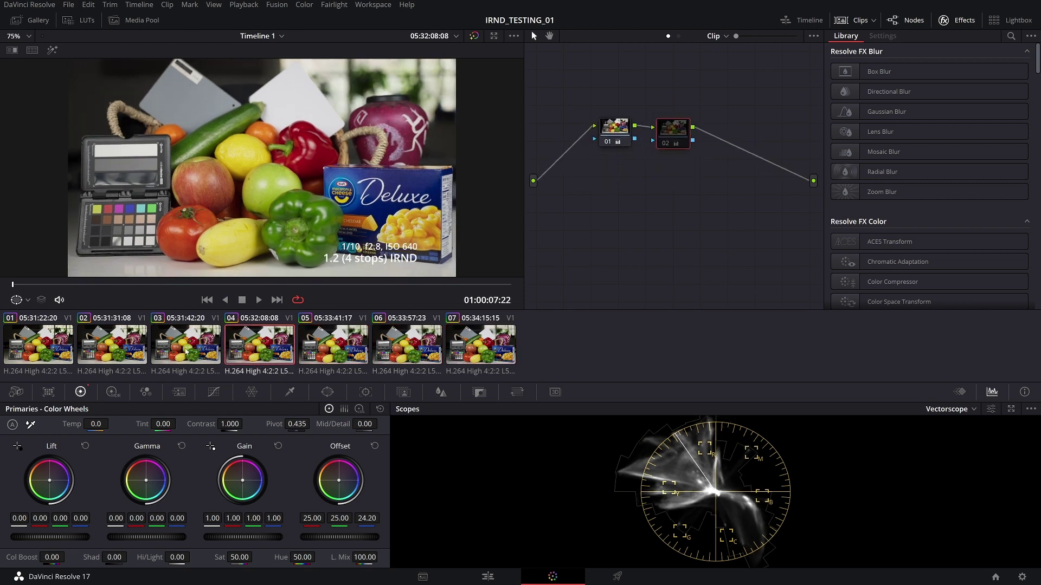
{"action": "left_click", "coordinate": [186, 351]}
{"action": "left_click", "coordinate": [122, 351]}
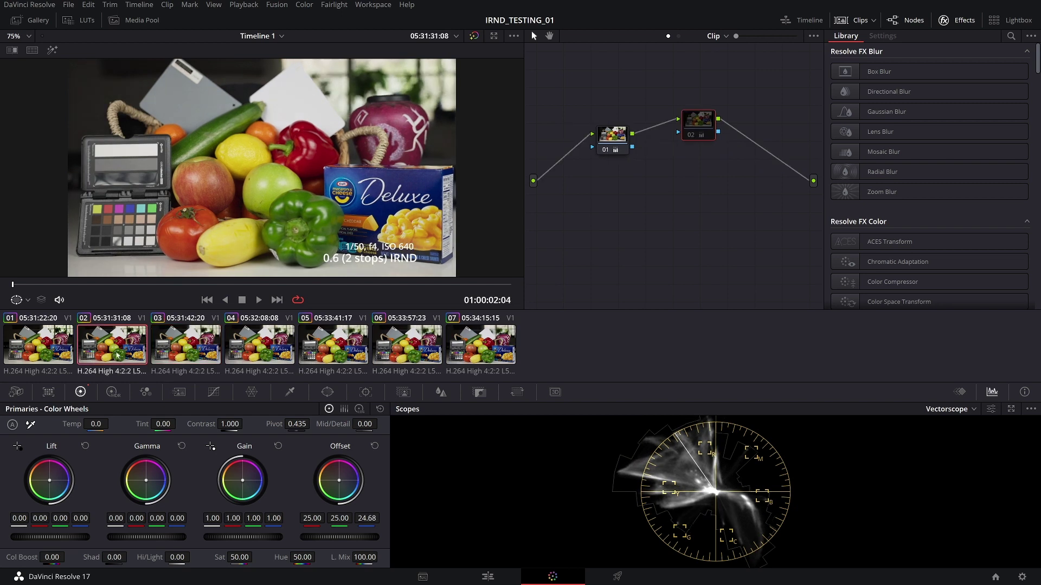
{"action": "left_click", "coordinate": [40, 347]}
{"action": "left_click", "coordinate": [125, 347]}
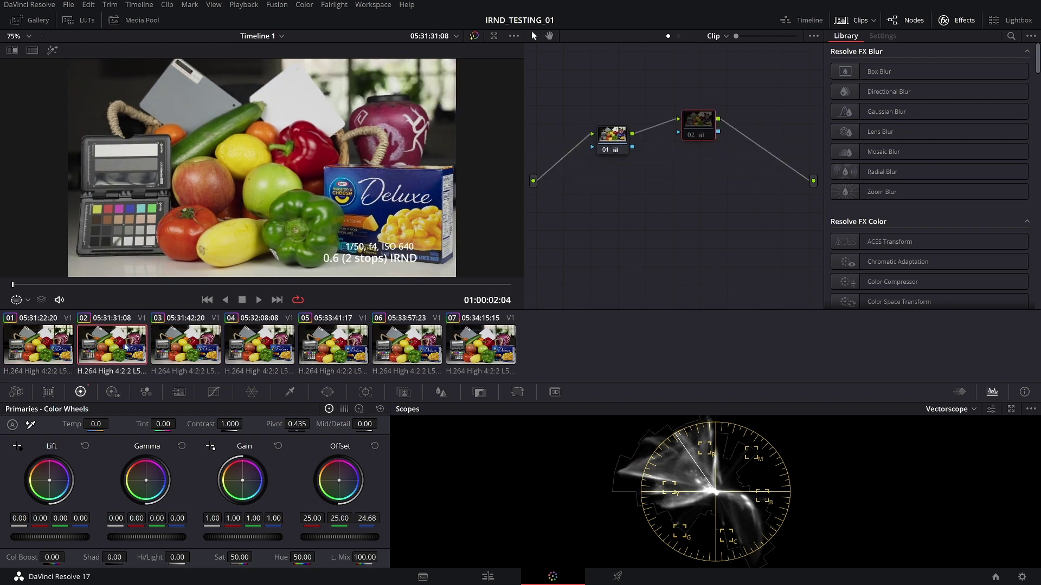
{"action": "left_click", "coordinate": [190, 355]}
{"action": "left_click", "coordinate": [260, 347]}
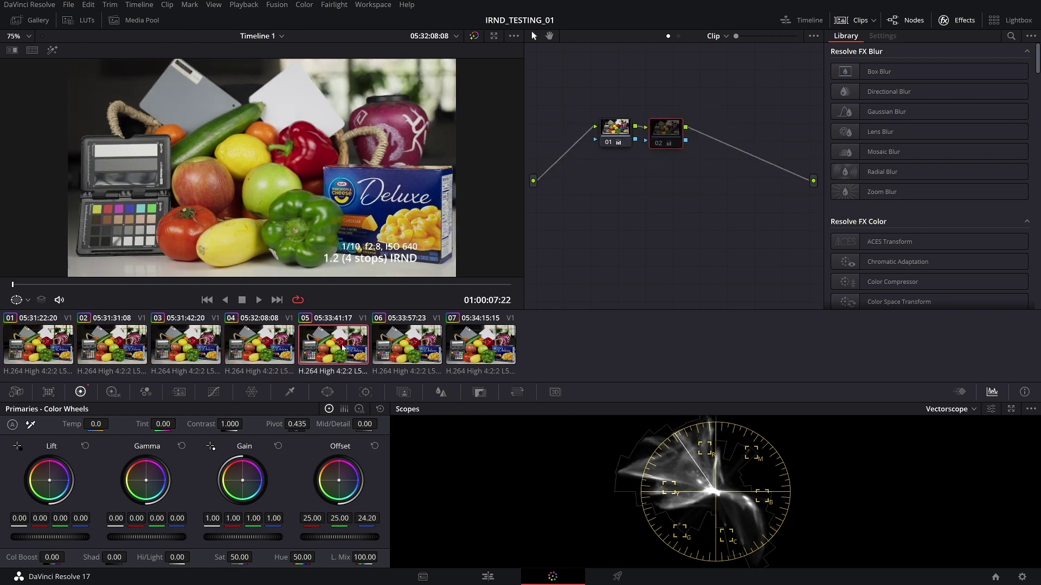
{"action": "left_click", "coordinate": [343, 348]}
{"action": "left_click", "coordinate": [413, 346]}
{"action": "left_click", "coordinate": [477, 347]}
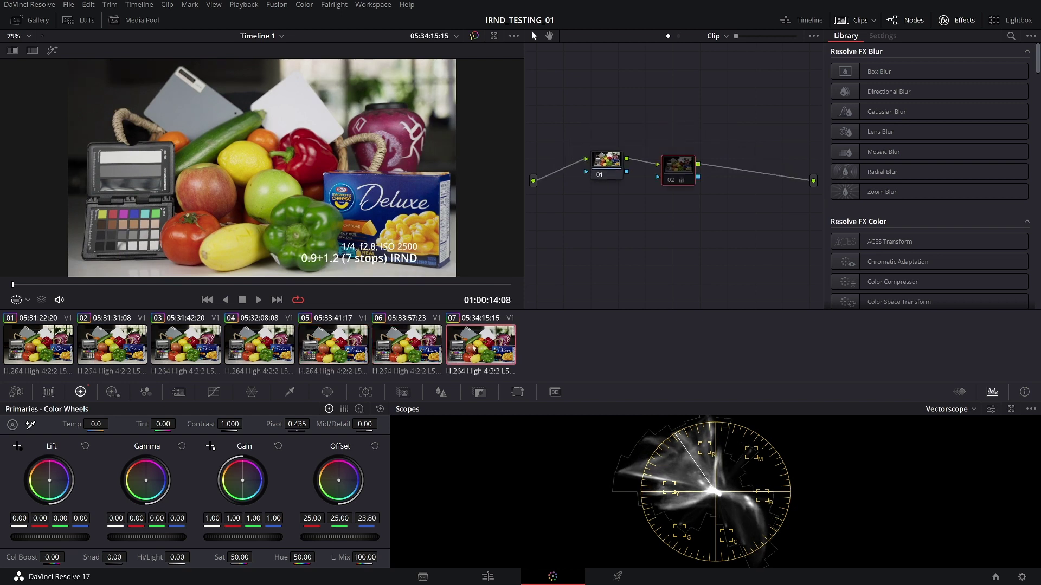
Step: Compare the uncorrected clips again, going from 6 stops down to No Filters and back up to the 7-stop IRND clip
{"action": "left_click", "coordinate": [406, 347]}
{"action": "left_click", "coordinate": [334, 347]}
{"action": "left_click", "coordinate": [282, 348]}
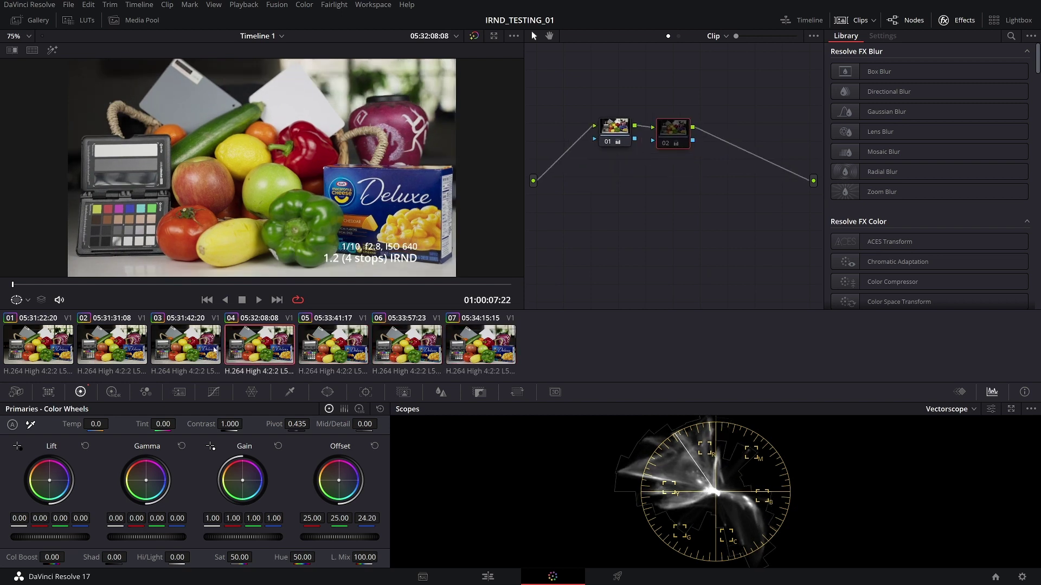
{"action": "left_click", "coordinate": [200, 348]}
{"action": "left_click", "coordinate": [84, 340]}
{"action": "left_click", "coordinate": [184, 346]}
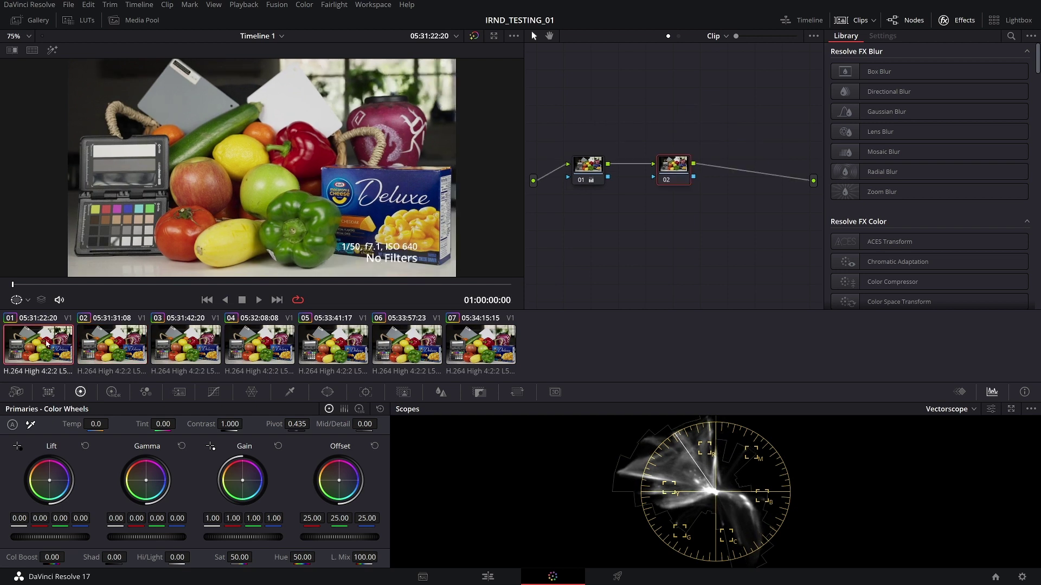
{"action": "left_click", "coordinate": [241, 342]}
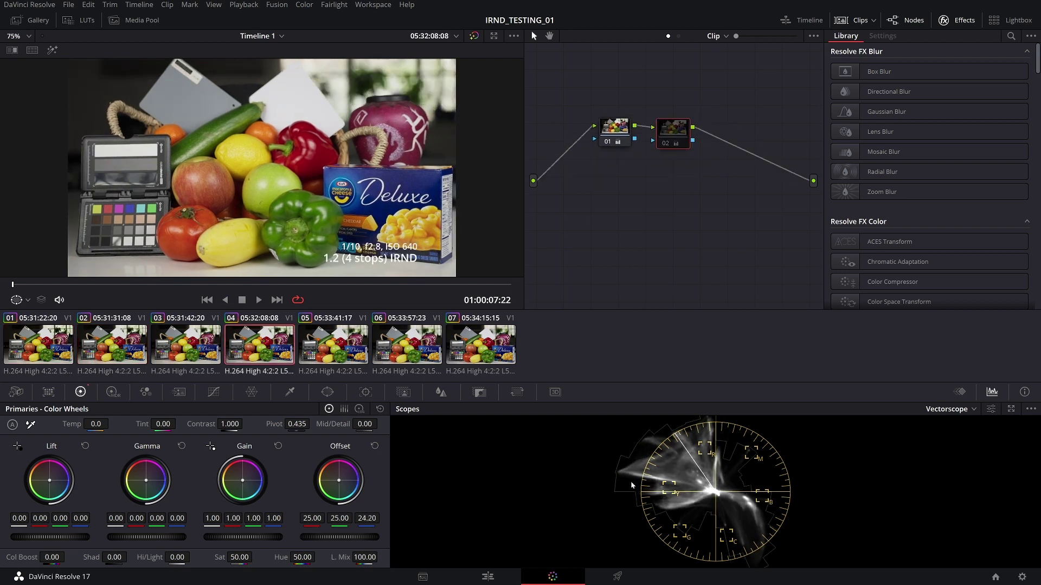
{"action": "left_click", "coordinate": [333, 347]}
{"action": "left_click", "coordinate": [463, 351]}
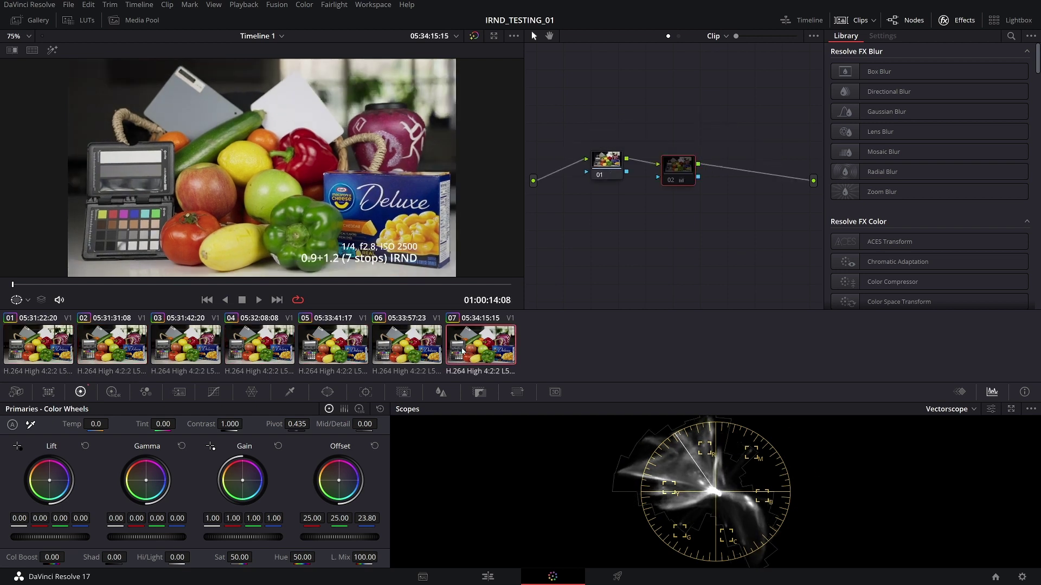
Step: Review the uncorrected IRND clips in descending strength from 6 stops to 2 stops
{"action": "left_click", "coordinate": [406, 347]}
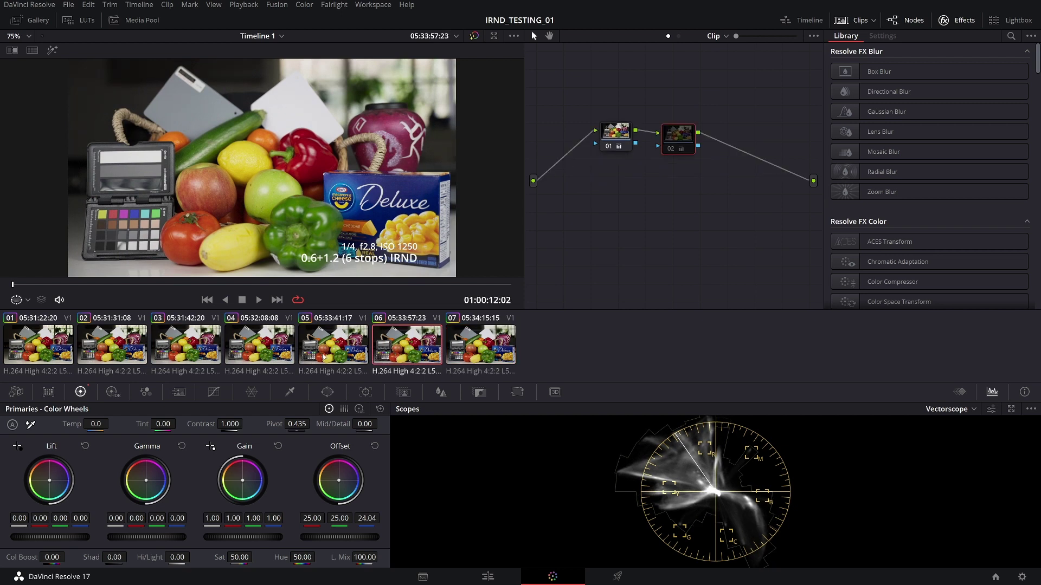
{"action": "left_click", "coordinate": [325, 355]}
{"action": "left_click", "coordinate": [272, 352]}
{"action": "left_click", "coordinate": [192, 351]}
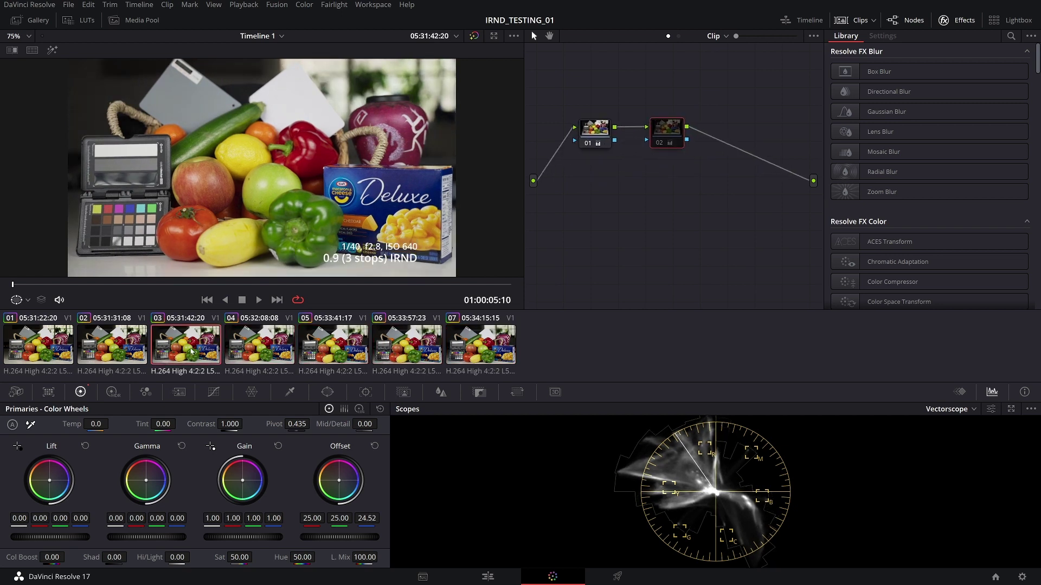
{"action": "left_click", "coordinate": [111, 348]}
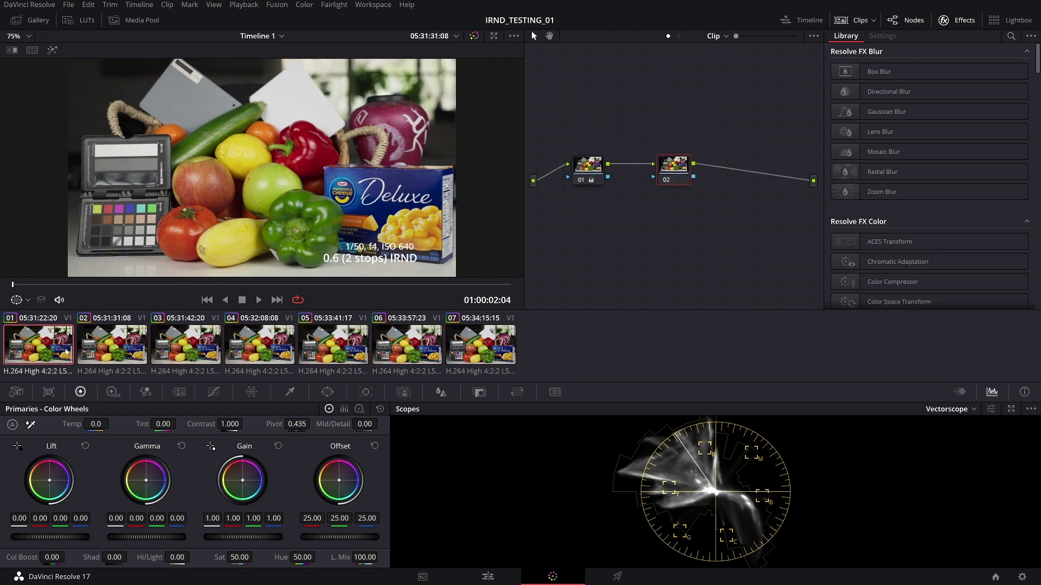
Step: Move node 02 closer to node 01 on the 2-stop clip, and enable node 02 on every IRND clip through 7 stops
{"action": "left_click_drag", "start_coordinate": [701, 123], "coordinate": [687, 132]}
{"action": "left_click", "coordinate": [686, 135]}
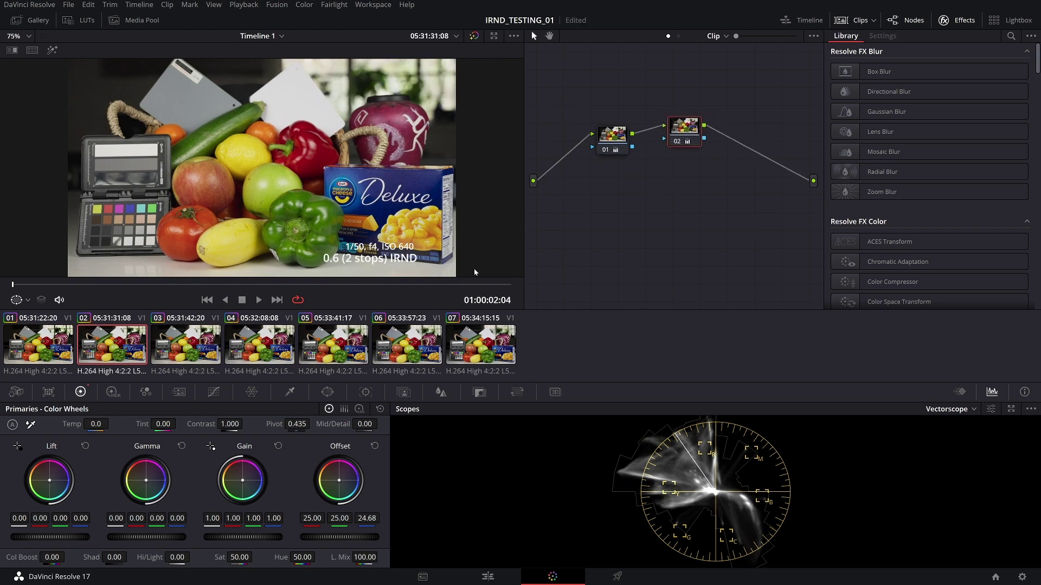
{"action": "left_click", "coordinate": [190, 348]}
{"action": "key", "text": "Down"}
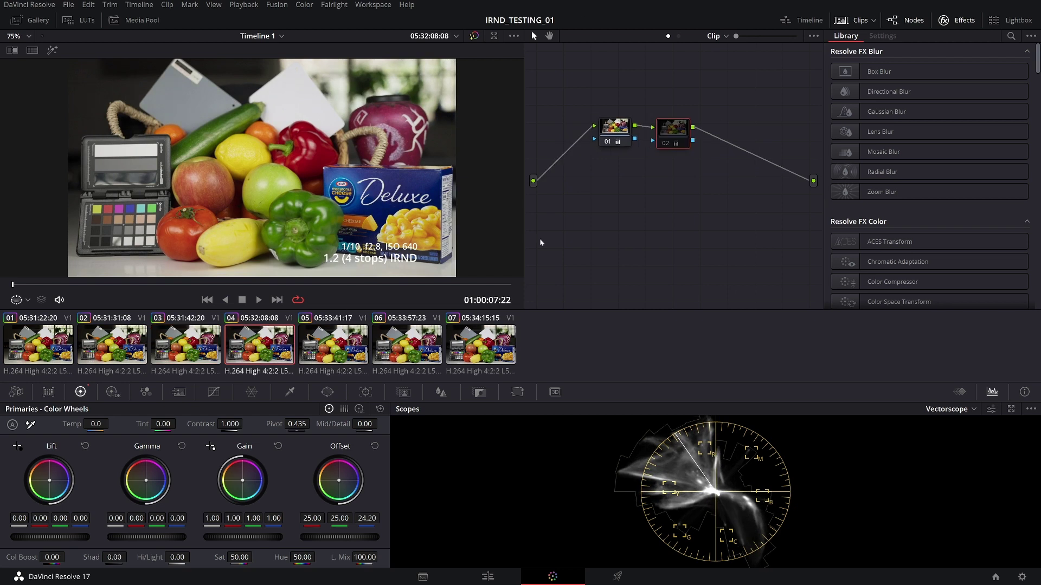
{"action": "key", "text": "Down"}
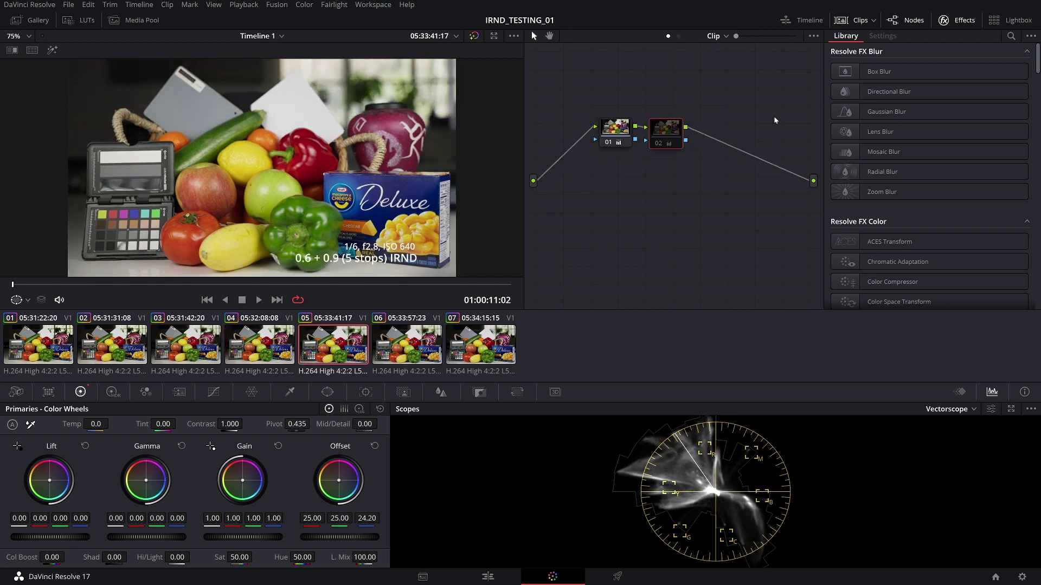
{"action": "key", "text": "Down"}
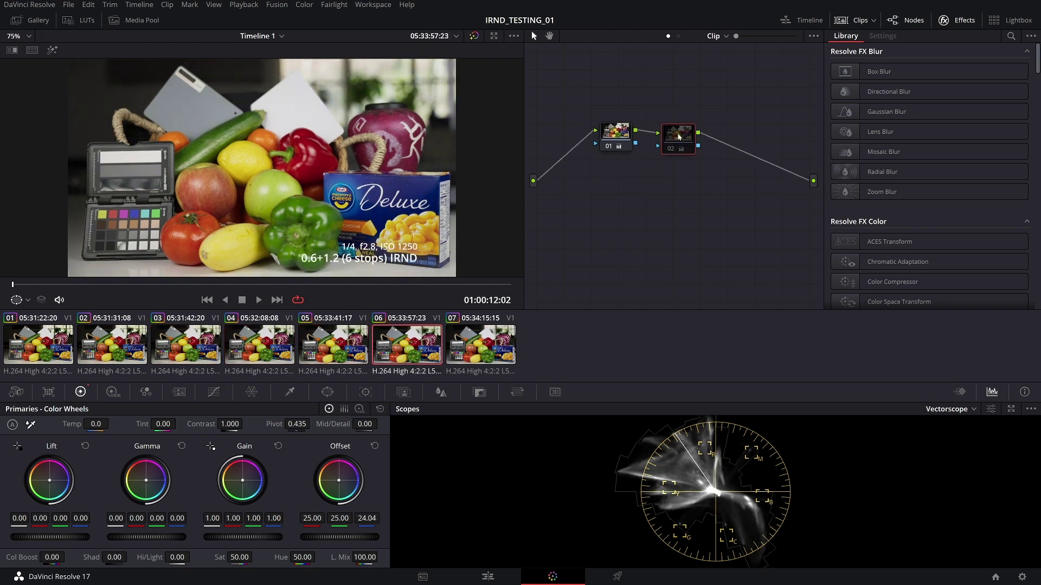
{"action": "left_click", "coordinate": [470, 335]}
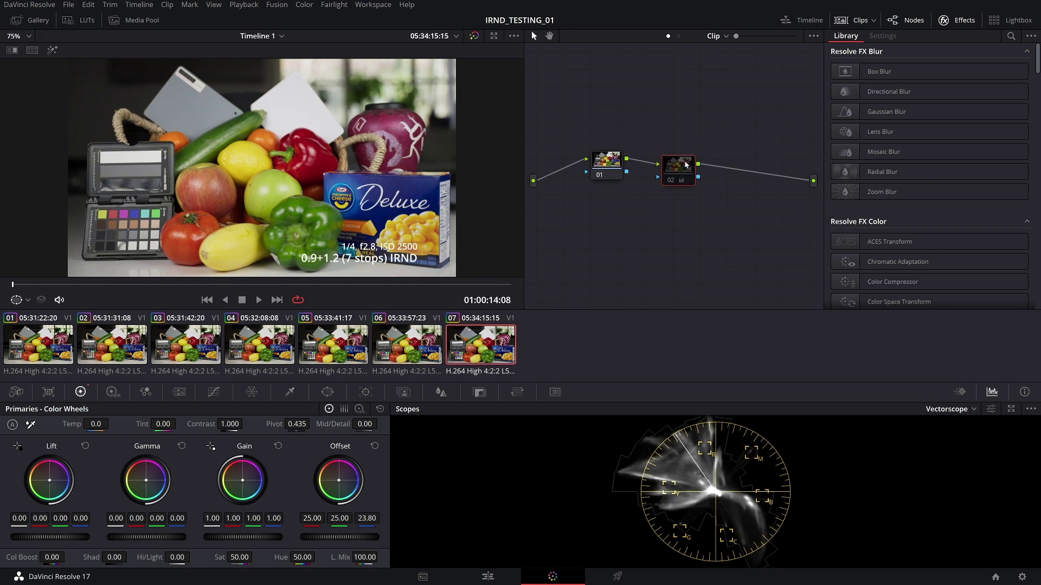
Step: Step back from the 7-stop clip to the No Filters clip, examining the color with node 02 enabled
{"action": "key", "text": "Up"}
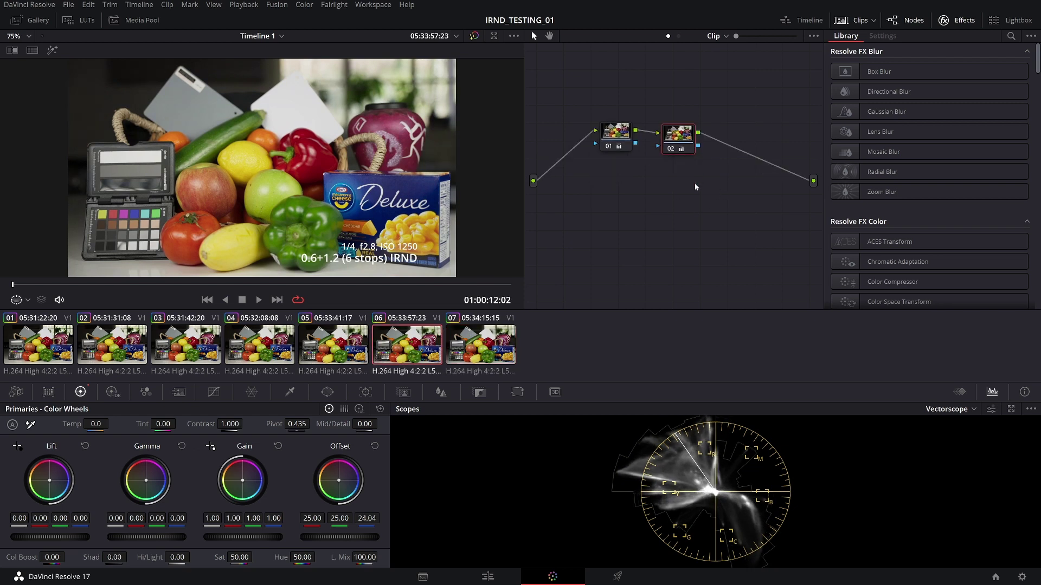
{"action": "key", "text": "Up"}
{"action": "key", "text": "Up"}
{"action": "key", "text": "Up"}
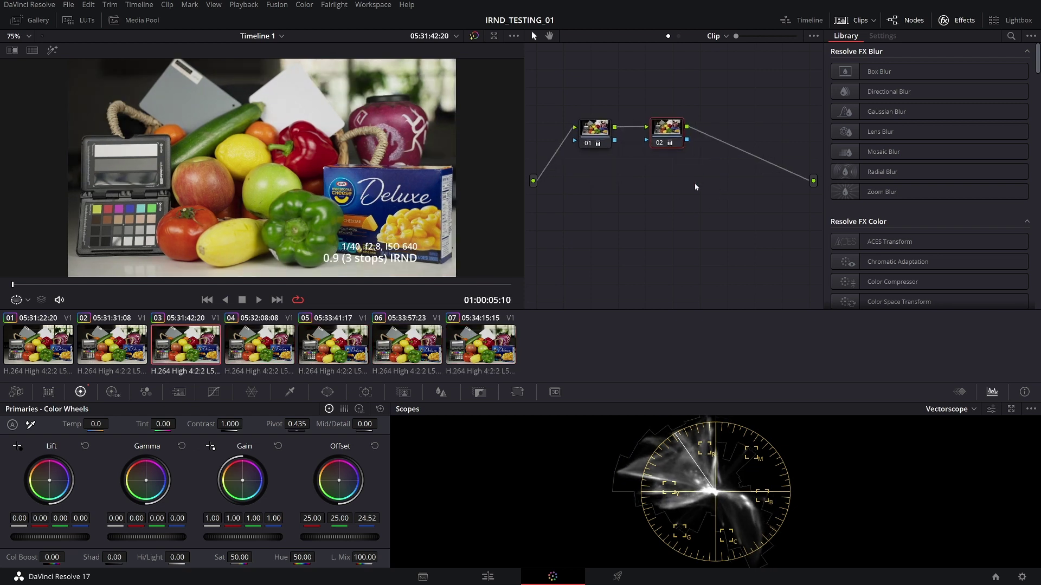
{"action": "key", "text": "Up"}
{"action": "key", "text": "Up"}
Step: Compare the No Filters clip with the 2-stop clip, and continue through the stronger corrected IRND clips
{"action": "key", "text": "Down"}
{"action": "key", "text": "Up"}
{"action": "key", "text": "Down"}
{"action": "key", "text": "Down"}
{"action": "key", "text": "Down"}
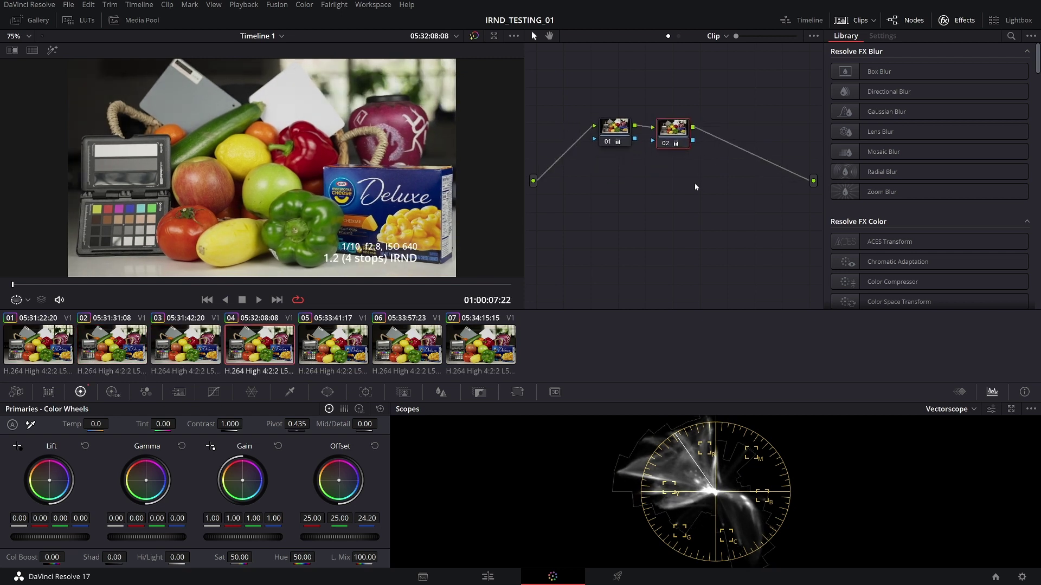
{"action": "key", "text": "Down"}
{"action": "key", "text": "Down"}
{"action": "key", "text": "Down"}
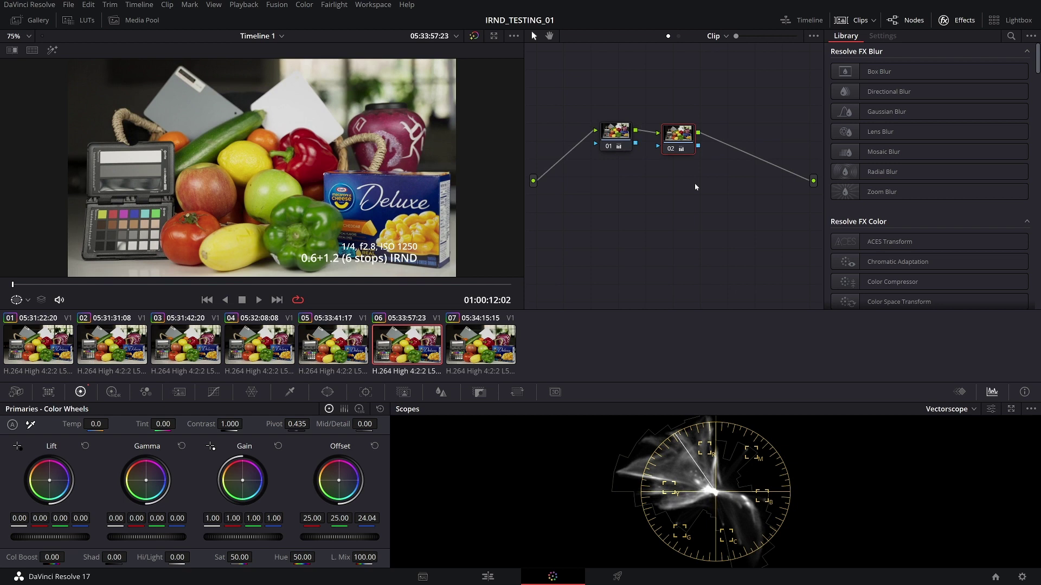
Step: Step the corrected clips back to No Filters and forward again to the 6-stop clip, checking for color differences
{"action": "key", "text": "Up"}
{"action": "key", "text": "Up"}
{"action": "key", "text": "Up"}
{"action": "key", "text": "Up"}
{"action": "key", "text": "Up"}
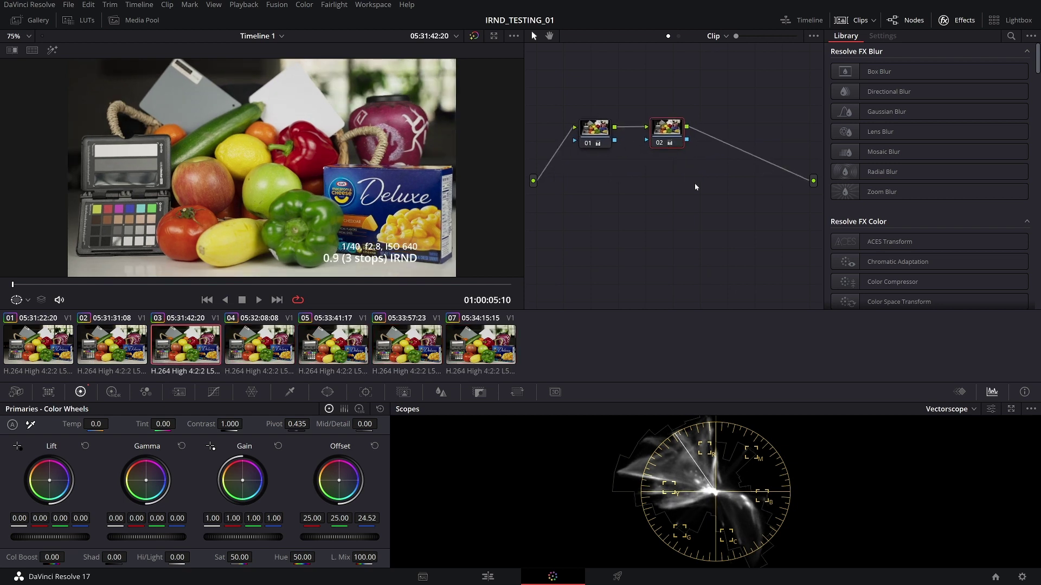
{"action": "key", "text": "Up"}
{"action": "key", "text": "Down"}
{"action": "key", "text": "Down"}
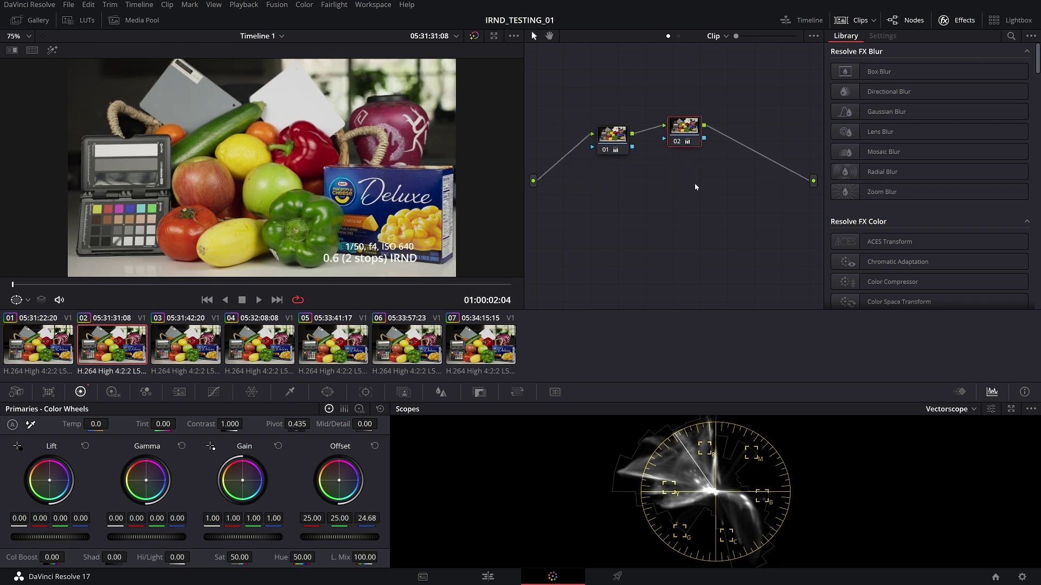
{"action": "key", "text": "Down"}
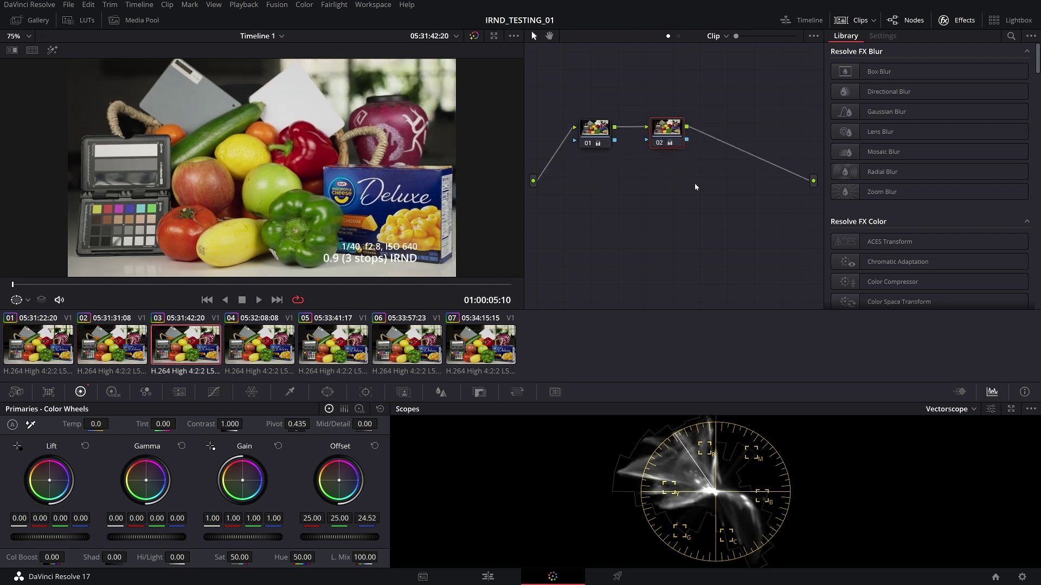
{"action": "key", "text": "Down"}
{"action": "key", "text": "Down"}
{"action": "key", "text": "Down"}
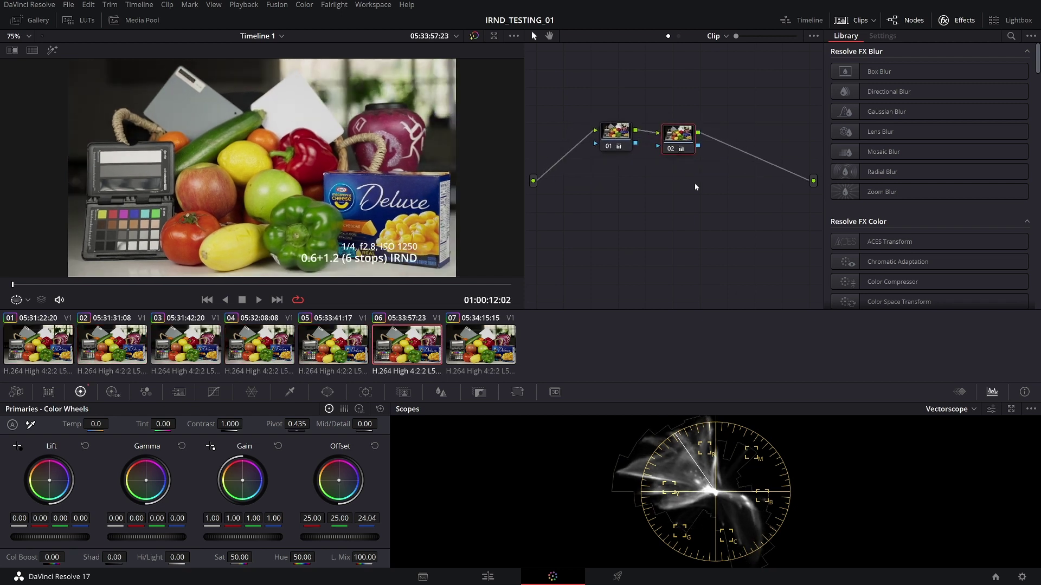
Step: Compare the corrected 5-stop and 6-stop IRND clips with each other
{"action": "key", "text": "Up"}
{"action": "key", "text": "Up"}
{"action": "key", "text": "Up"}
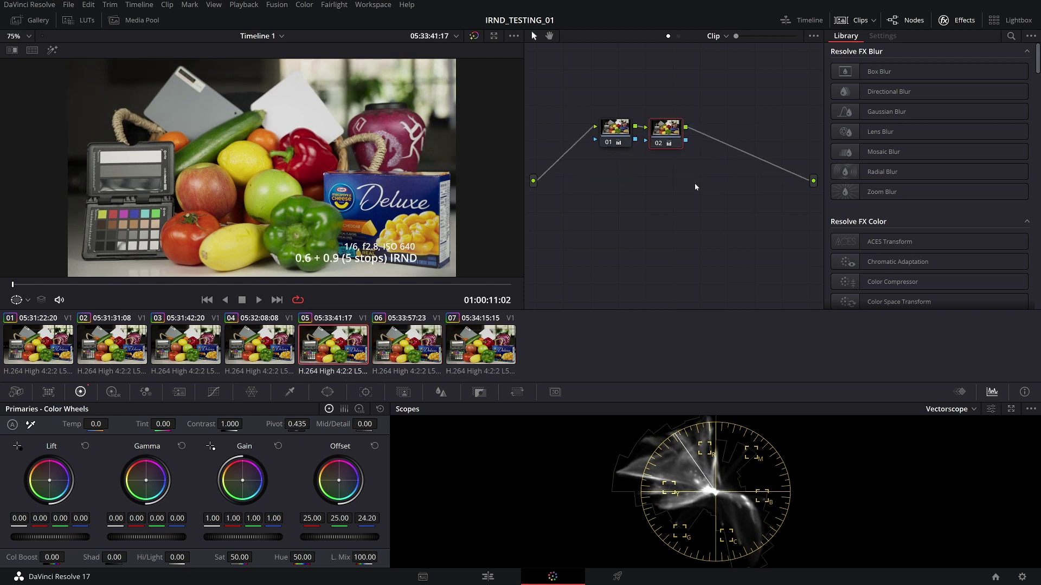
{"action": "key", "text": "Down"}
{"action": "key", "text": "Down"}
{"action": "key", "text": "Down"}
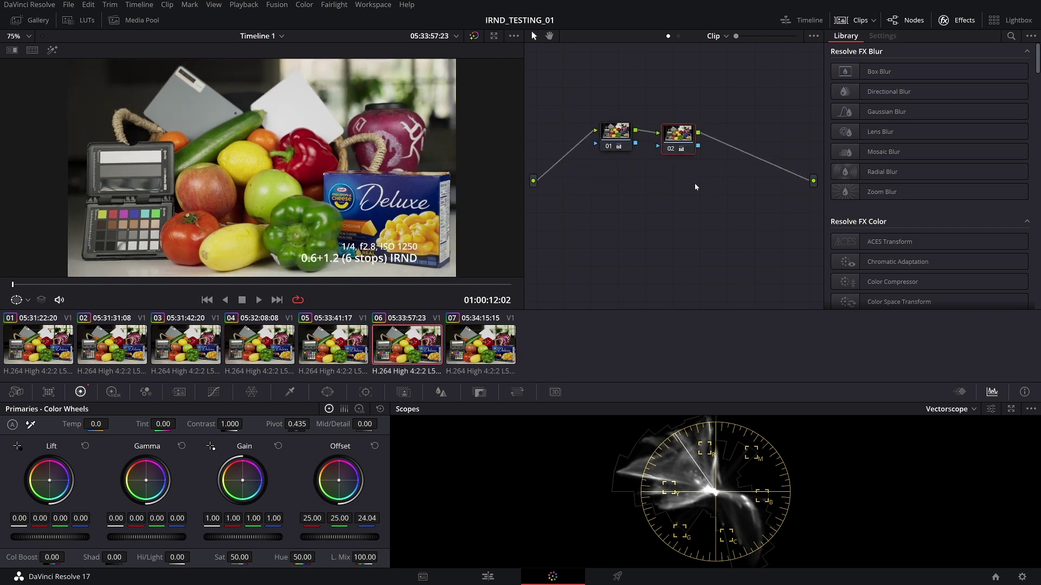
Step: Review the corrected clips in descending filter strength from the 6-stop clip
{"action": "key", "text": "Up"}
{"action": "key", "text": "Up"}
{"action": "key", "text": "Up"}
{"action": "key", "text": "Up"}
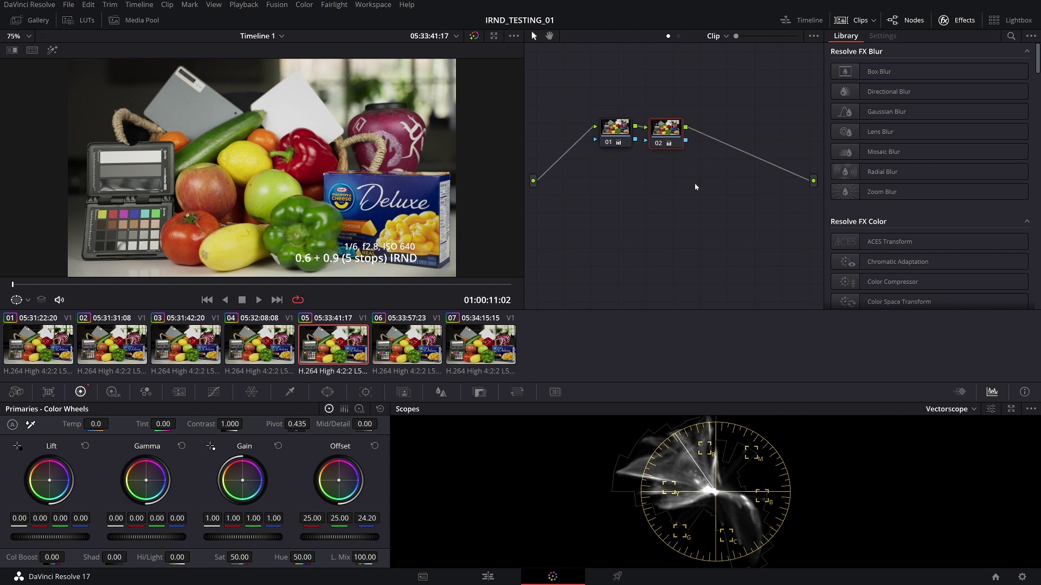
{"action": "key", "text": "Up"}
{"action": "key", "text": "Up"}
Step: Step up through the corrected clips from 3 stops to the stronger filters, then return to the No Filters clip
{"action": "key", "text": "Down"}
{"action": "key", "text": "Down"}
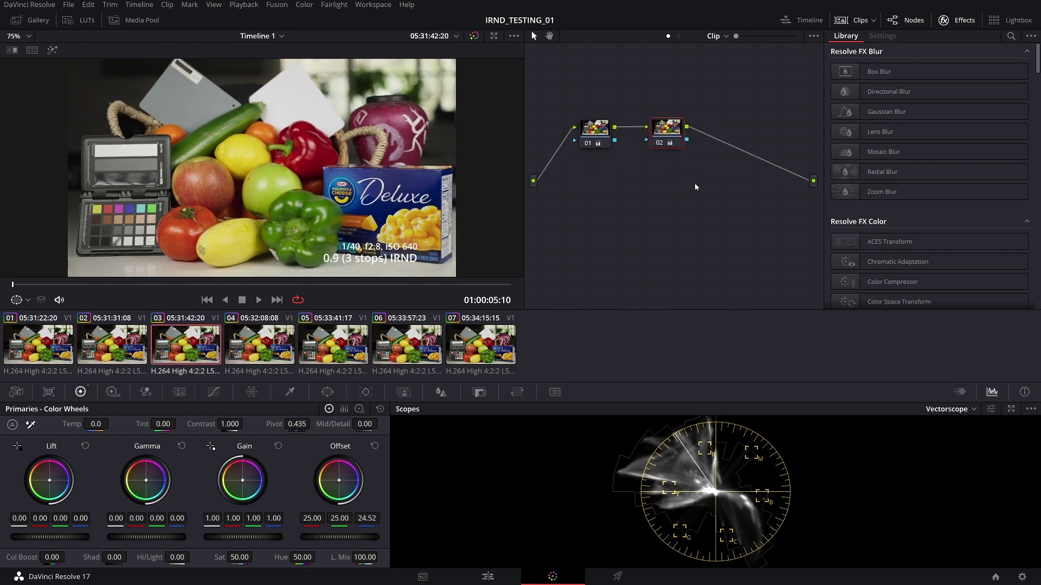
{"action": "key", "text": "Down"}
{"action": "key", "text": "Down"}
{"action": "key", "text": "Down"}
{"action": "key", "text": "Down"}
{"action": "key", "text": "Up"}
{"action": "key", "text": "Up"}
{"action": "key", "text": "Up"}
{"action": "key", "text": "Up"}
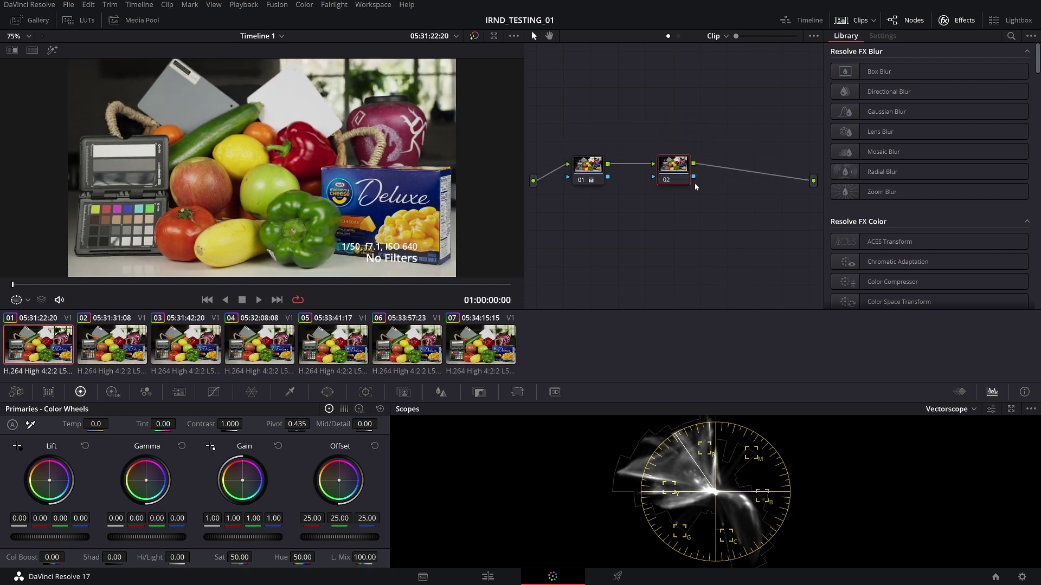
Step: Alternate between the No Filters clip and the corrected 2-stop IRND clip to compare their color
{"action": "key", "text": "Down"}
{"action": "key", "text": "Up"}
{"action": "key", "text": "Up"}
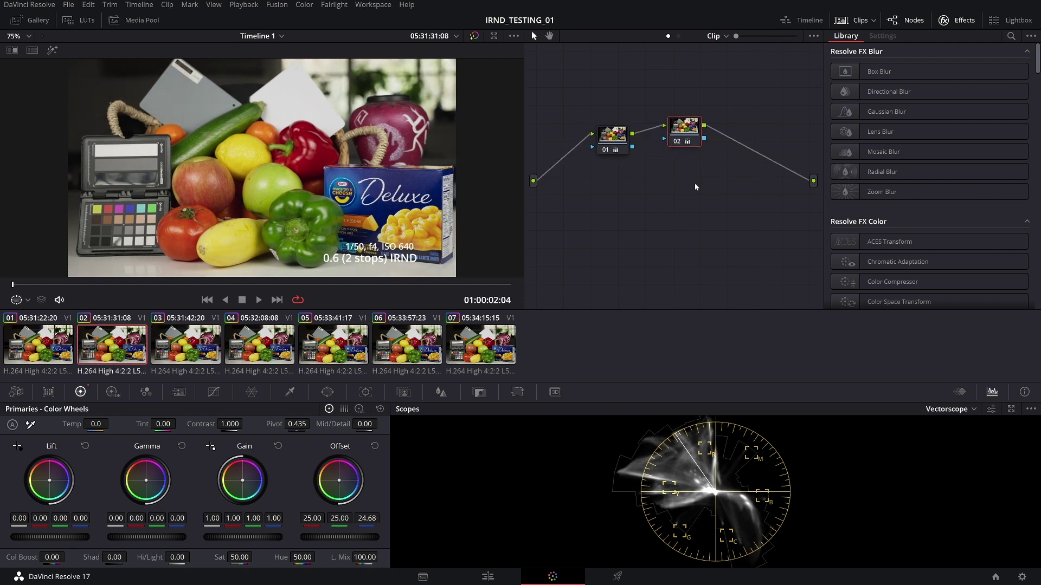
{"action": "key", "text": "Down"}
{"action": "key", "text": "Down"}
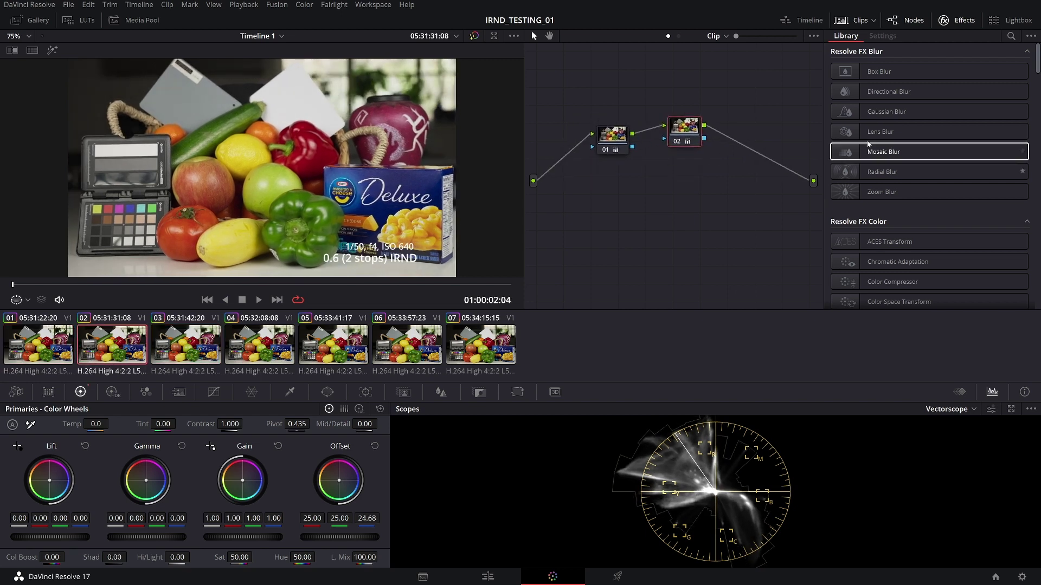
Step: Compare the corrected 5-stop IRND clip with the stronger filter clips and the 4-stop clip, ending on the 5-stop clip
{"action": "left_click", "coordinate": [330, 338]}
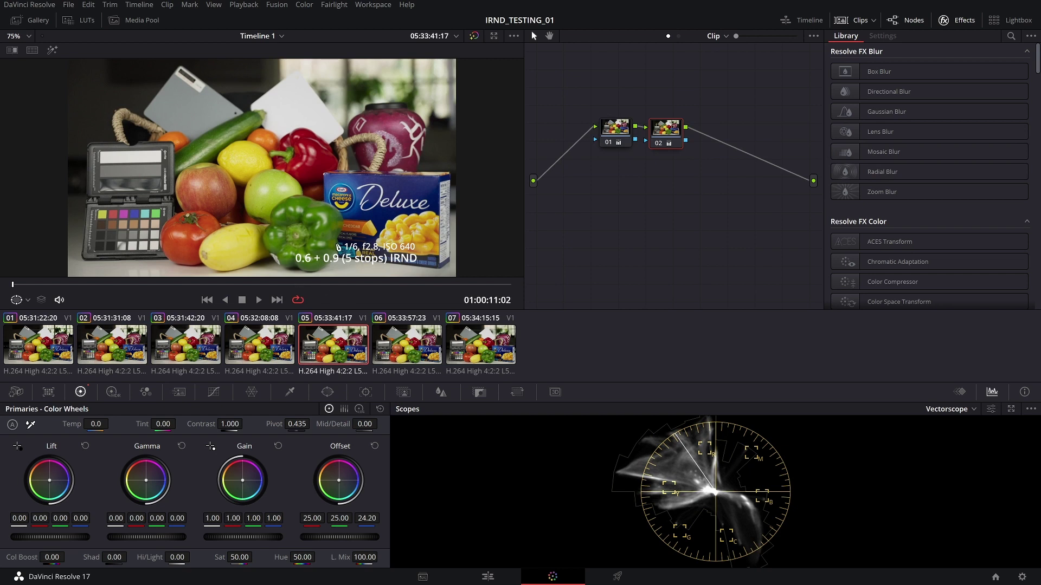
{"action": "key", "text": "Down"}
{"action": "key", "text": "Down"}
{"action": "key", "text": "Up"}
{"action": "key", "text": "Up"}
{"action": "left_click", "coordinate": [266, 349]}
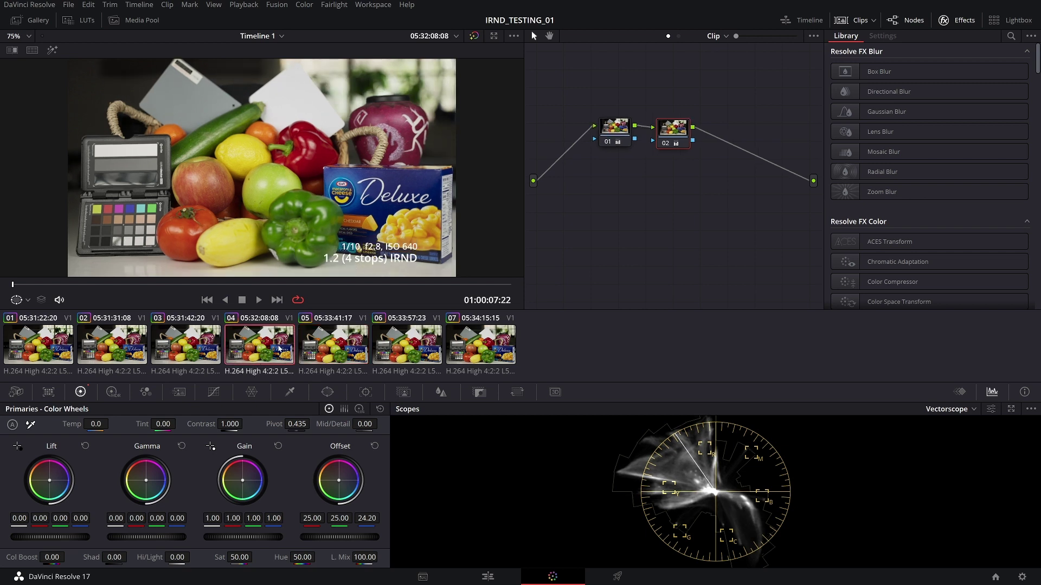
{"action": "left_click", "coordinate": [317, 348]}
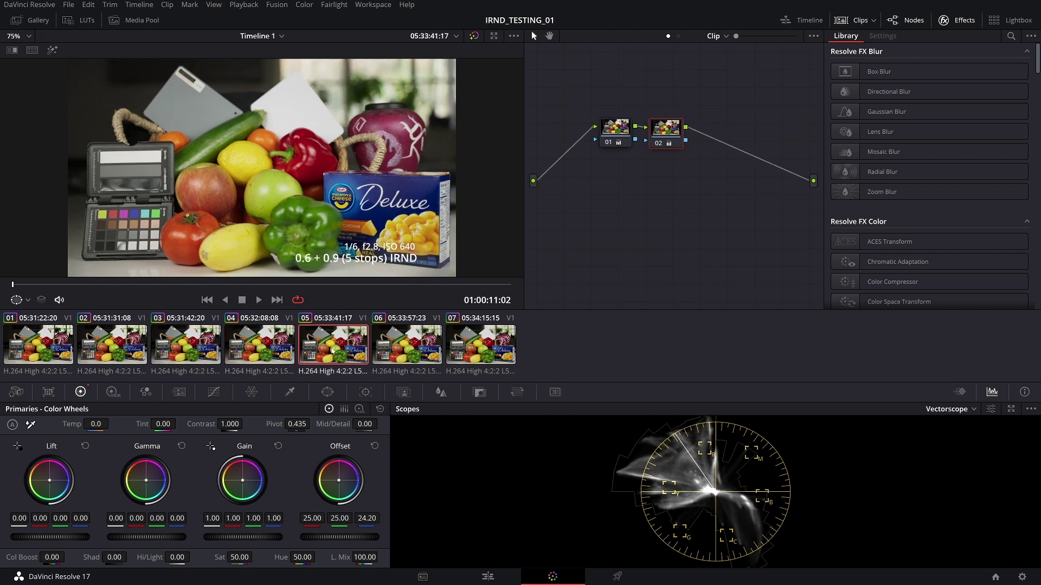
Step: Compare the corrected 7-stop IRND clip with the 5-stop and 6-stop clips, switching among them and ending on the 7-stop clip
{"action": "left_click", "coordinate": [465, 351]}
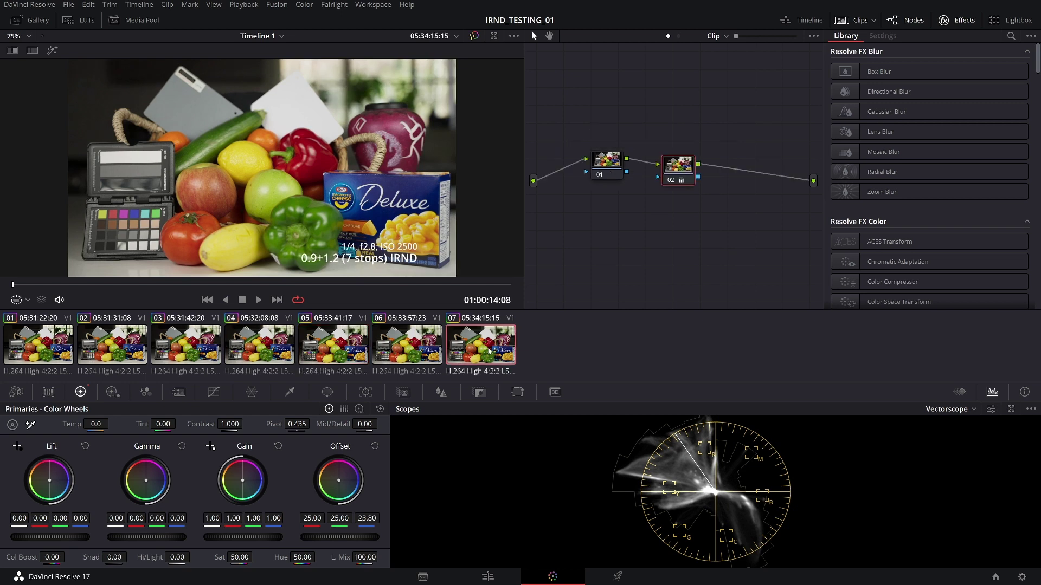
{"action": "left_click", "coordinate": [342, 351]}
{"action": "left_click", "coordinate": [407, 346]}
{"action": "left_click", "coordinate": [465, 342]}
{"action": "left_click", "coordinate": [422, 338]}
{"action": "left_click", "coordinate": [346, 344]}
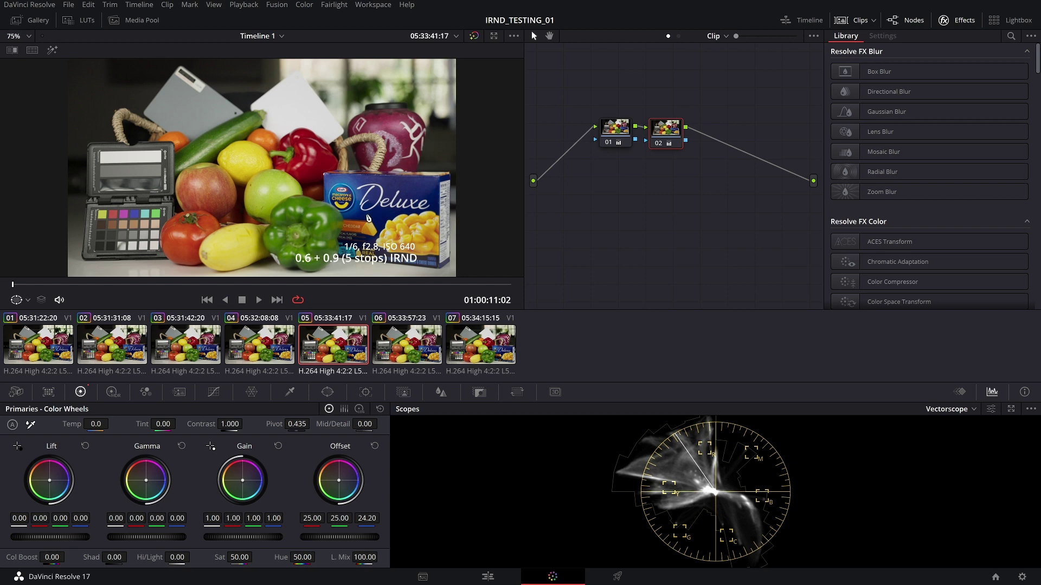
{"action": "key", "text": "Down"}
{"action": "key", "text": "Down"}
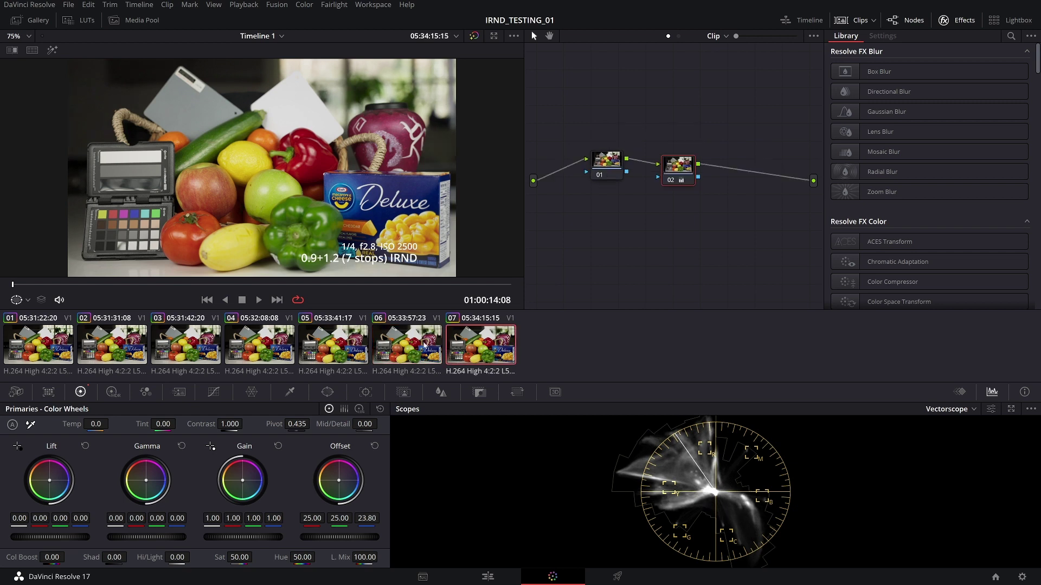
Step: Review the corrected clips in descending filter strength, from the 6-stop clip down to the 2-stop IRND clip
{"action": "left_click", "coordinate": [424, 342]}
{"action": "left_click", "coordinate": [352, 345]}
{"action": "left_click", "coordinate": [285, 347]}
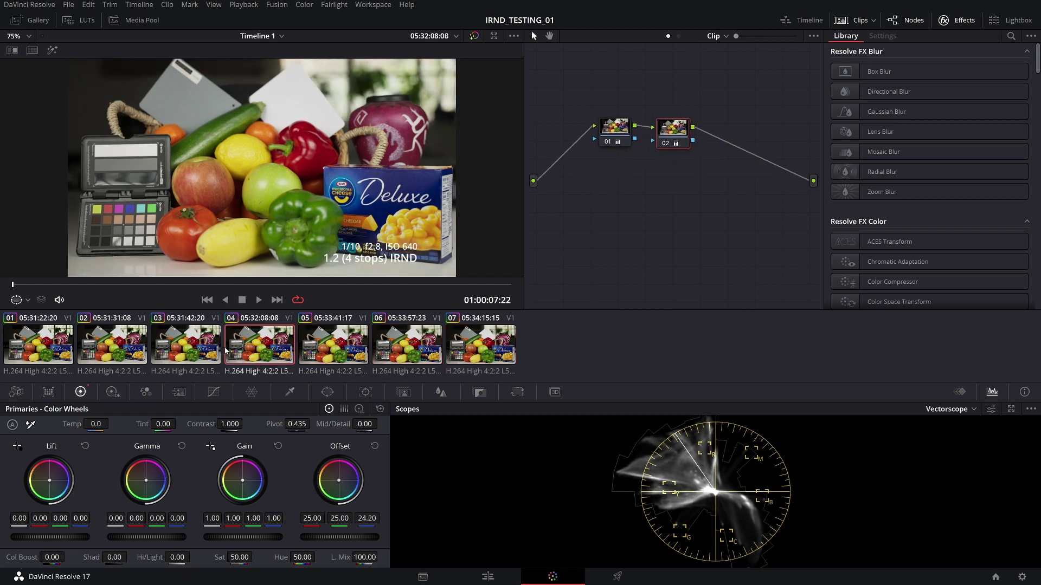
{"action": "key", "text": "Up"}
{"action": "key", "text": "Up"}
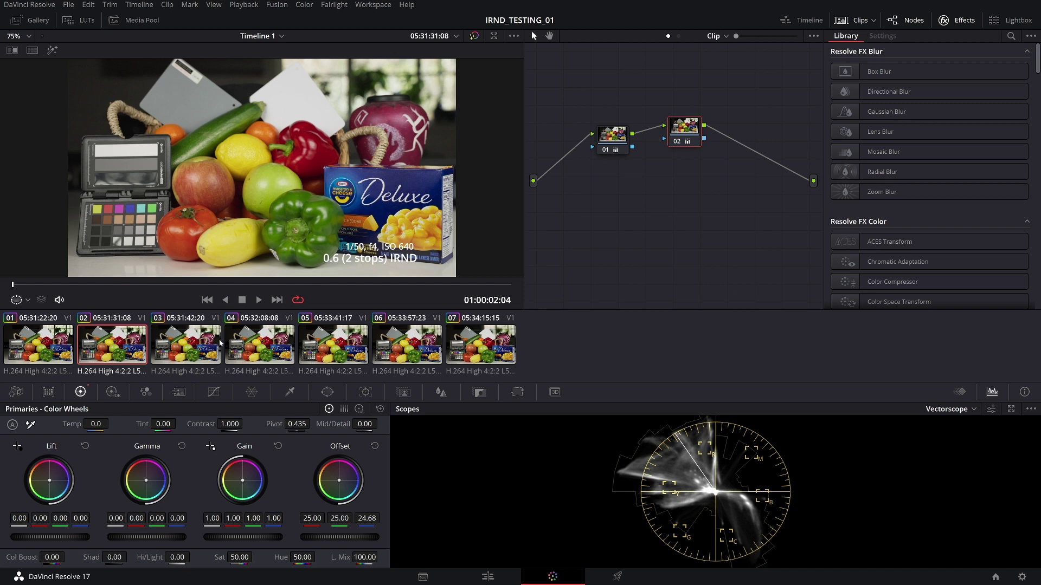
Step: Compare the corrected 5-stop clip with the 4-stop, 3-stop and 2-stop clips, ending on the 4-stop clip
{"action": "left_click", "coordinate": [337, 343]}
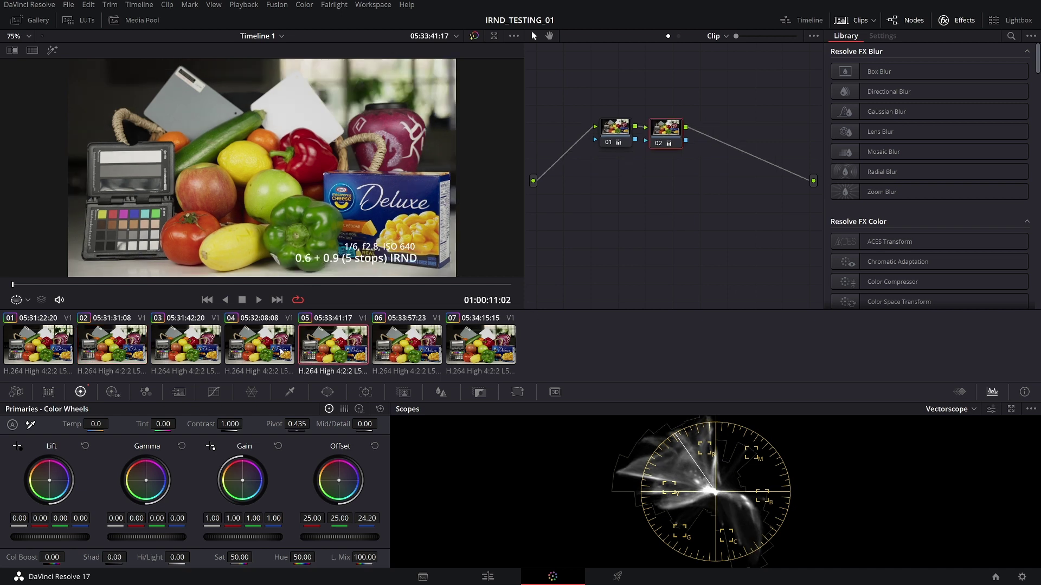
{"action": "left_click", "coordinate": [269, 348]}
{"action": "left_click", "coordinate": [193, 345]}
{"action": "left_click", "coordinate": [120, 344]}
{"action": "left_click", "coordinate": [185, 342]}
{"action": "left_click", "coordinate": [250, 342]}
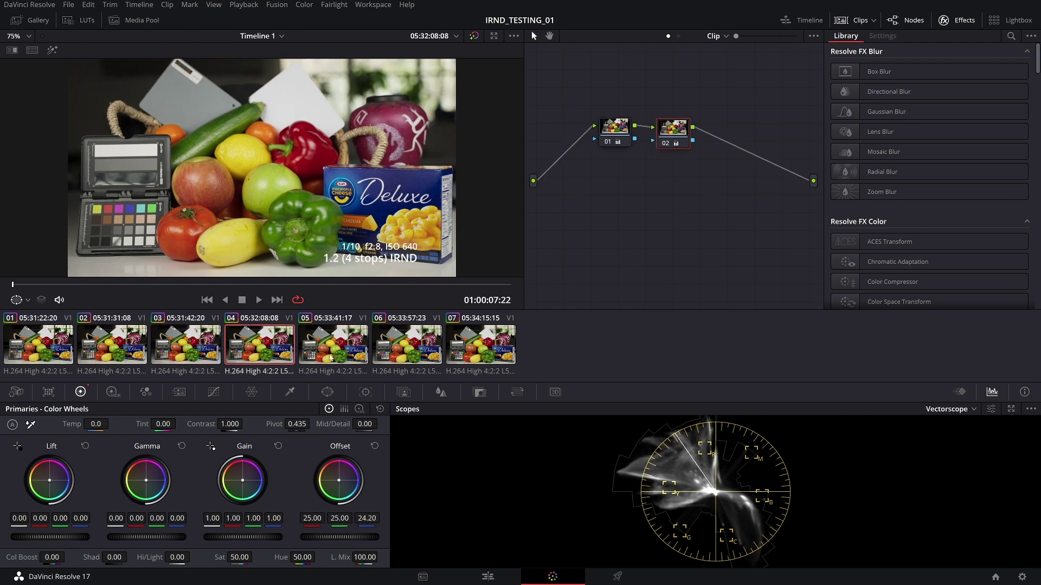
Step: Cycle twice through the corrected 5-stop, 6-stop and 7-stop IRND clips and back to compare their color
{"action": "left_click", "coordinate": [329, 355]}
{"action": "left_click", "coordinate": [397, 351]}
{"action": "left_click", "coordinate": [492, 351]}
{"action": "left_click", "coordinate": [423, 345]}
{"action": "left_click", "coordinate": [334, 332]}
{"action": "left_click", "coordinate": [401, 336]}
{"action": "left_click", "coordinate": [471, 337]}
{"action": "left_click", "coordinate": [396, 334]}
{"action": "left_click", "coordinate": [323, 331]}
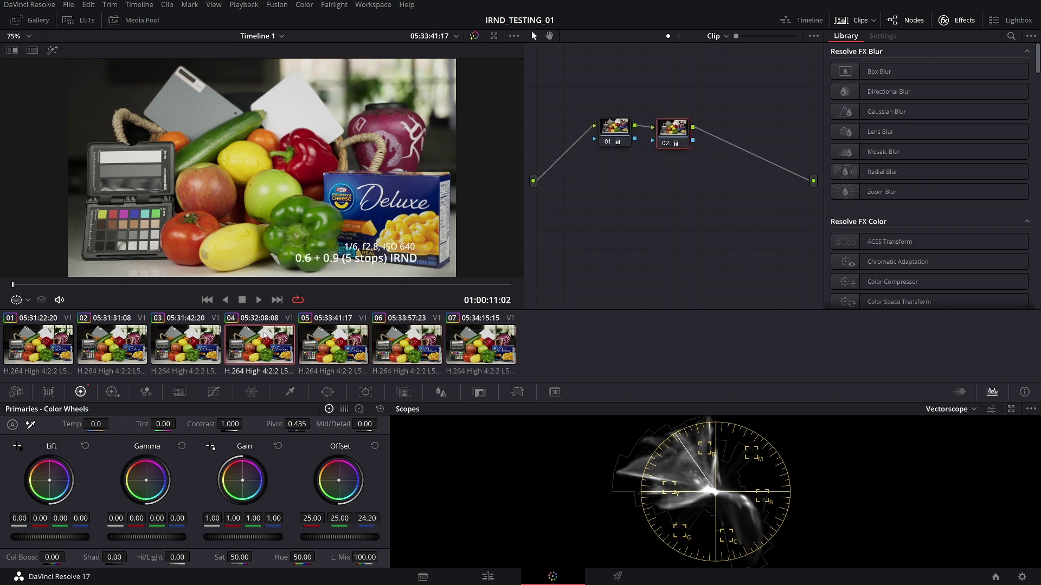
Step: Step back from the corrected 5-stop clip through the weaker filters to the No Filters clip
{"action": "key", "text": "Up"}
{"action": "key", "text": "Up"}
{"action": "key", "text": "Up"}
{"action": "left_click", "coordinate": [64, 337]}
Step: Review the corrected clips in ascending filter strength, starting from the 2-stop IRND clip
{"action": "left_click", "coordinate": [112, 339]}
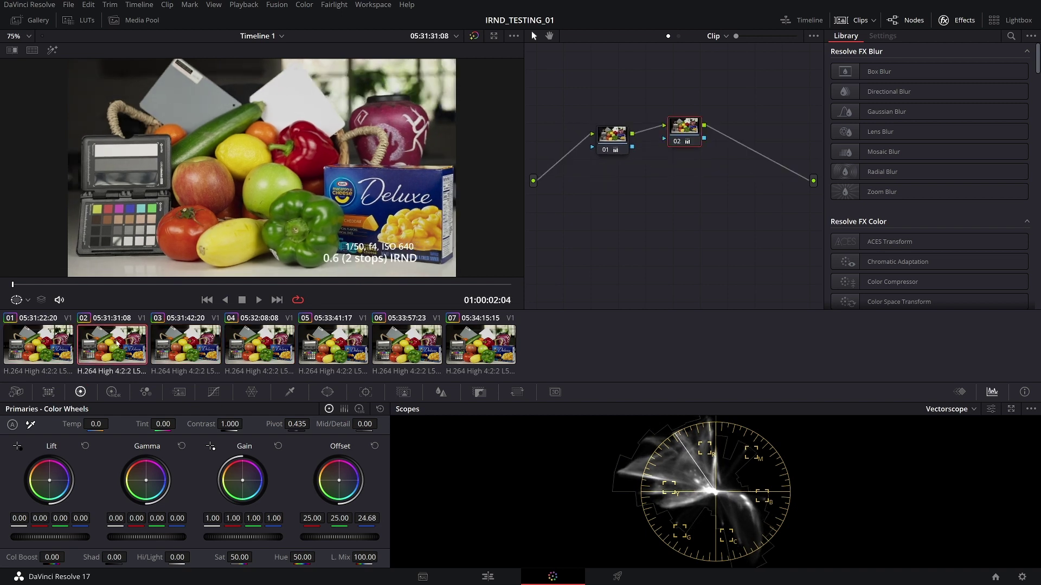
{"action": "left_click", "coordinate": [189, 341]}
{"action": "left_click", "coordinate": [265, 342]}
{"action": "key", "text": "Down"}
{"action": "key", "text": "Down"}
{"action": "key", "text": "Down"}
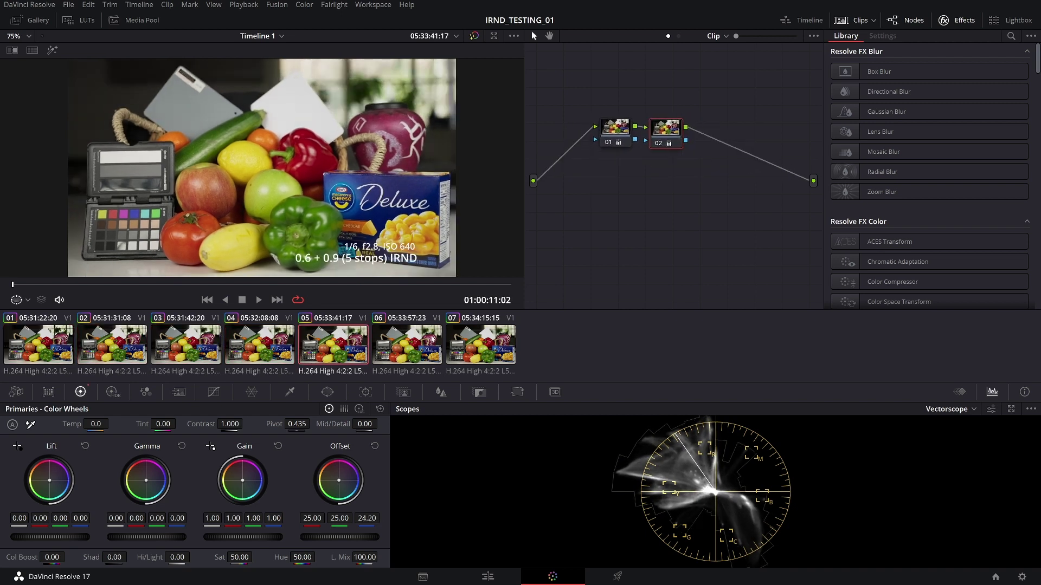
Step: Step down through the corrected clips from the stronger filters and return to the No Filters clip
{"action": "key", "text": "Up"}
{"action": "key", "text": "Up"}
{"action": "key", "text": "Up"}
{"action": "key", "text": "Up"}
{"action": "key", "text": "Up"}
{"action": "left_click", "coordinate": [59, 350]}
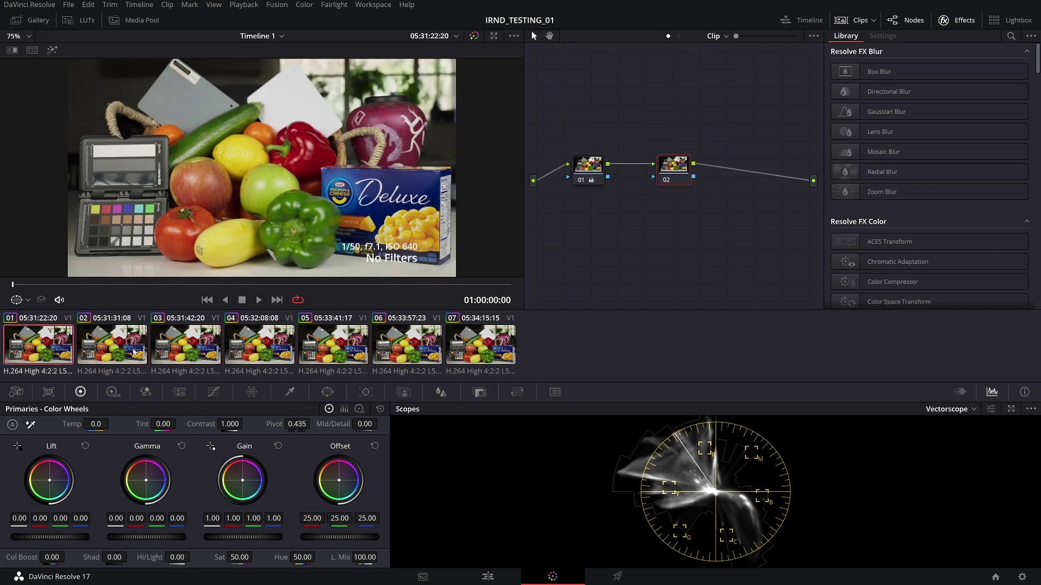